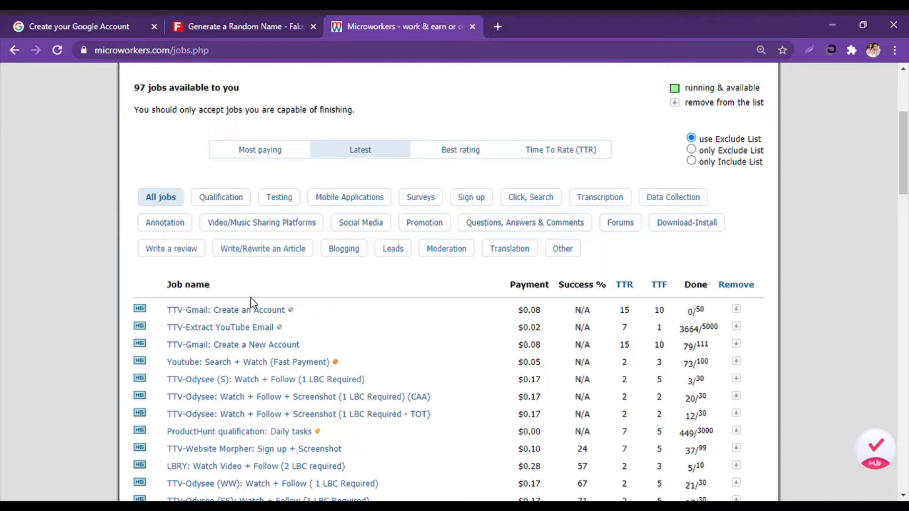
- Scroll down the Microworkers available jobs list to locate the 'Gmail: Create an Account' job
scroll(250, 301, "down", 2)
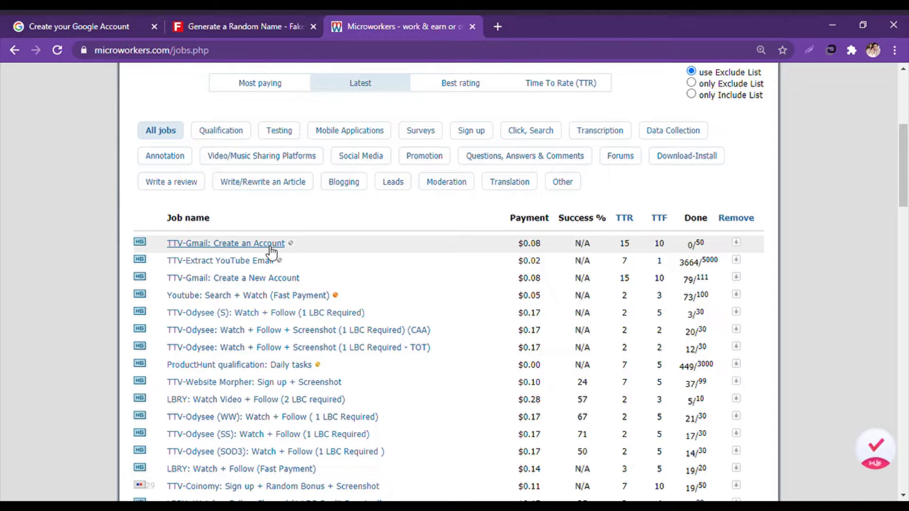
scroll(271, 253, "down", 1)
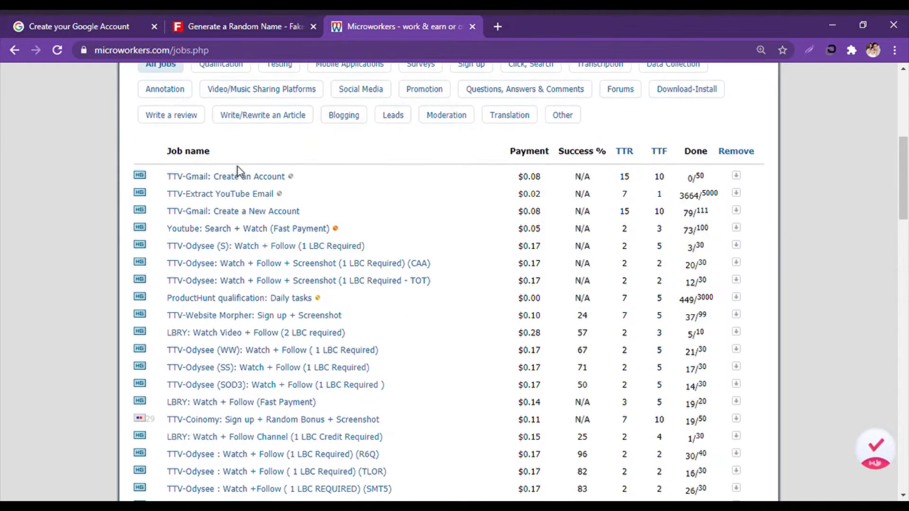
left_click_drag(171, 178, 281, 185)
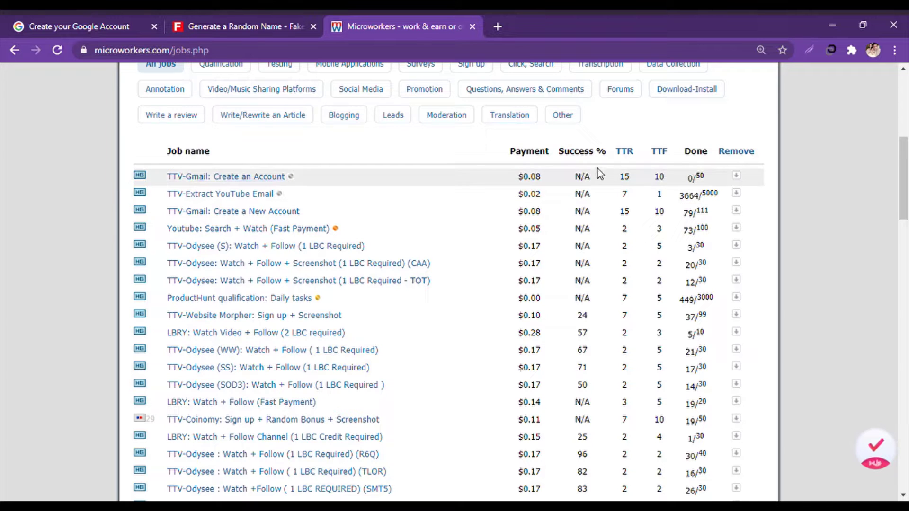
scroll(473, 270, "down", 3)
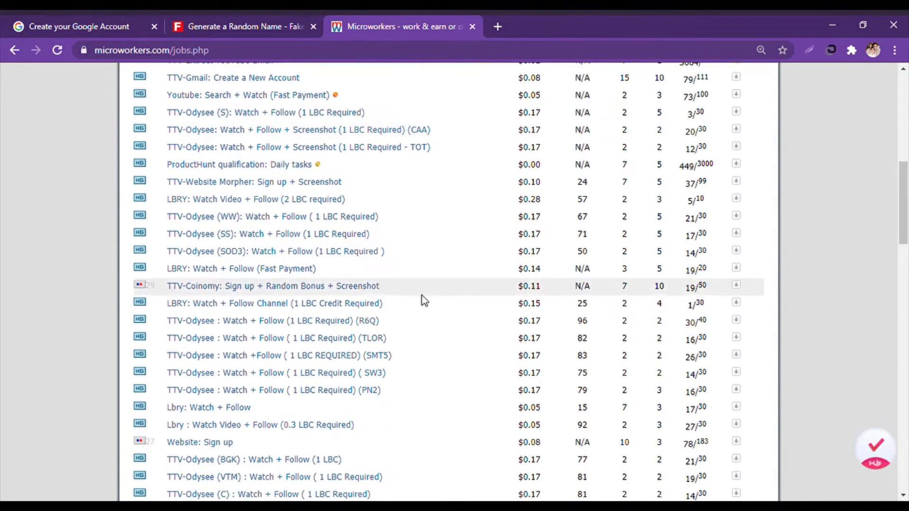
scroll(325, 350, "down", 2)
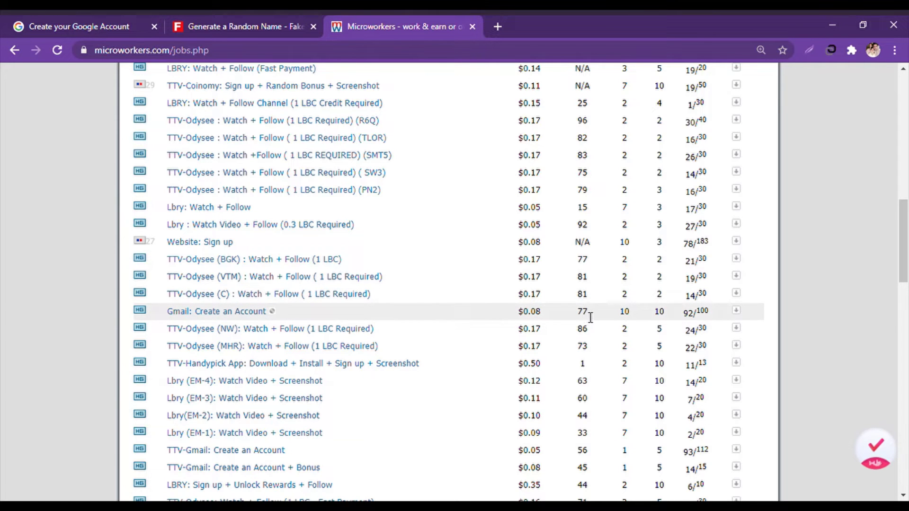
- Open the 'Gmail: Create an Account' job, review its instructions, and close the old Google sign-up tab
left_click(212, 315)
scroll(226, 319, "down", 3)
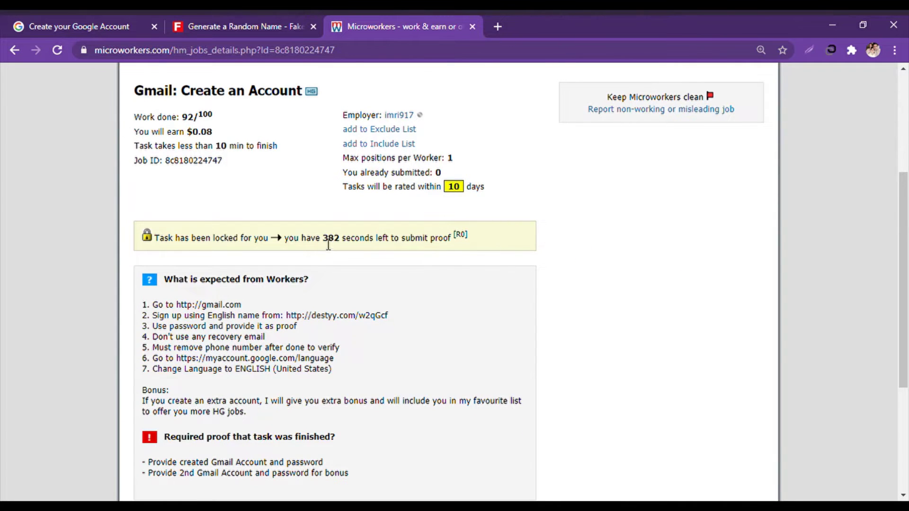
left_click_drag(328, 245, 352, 248)
scroll(198, 179, "down", 3)
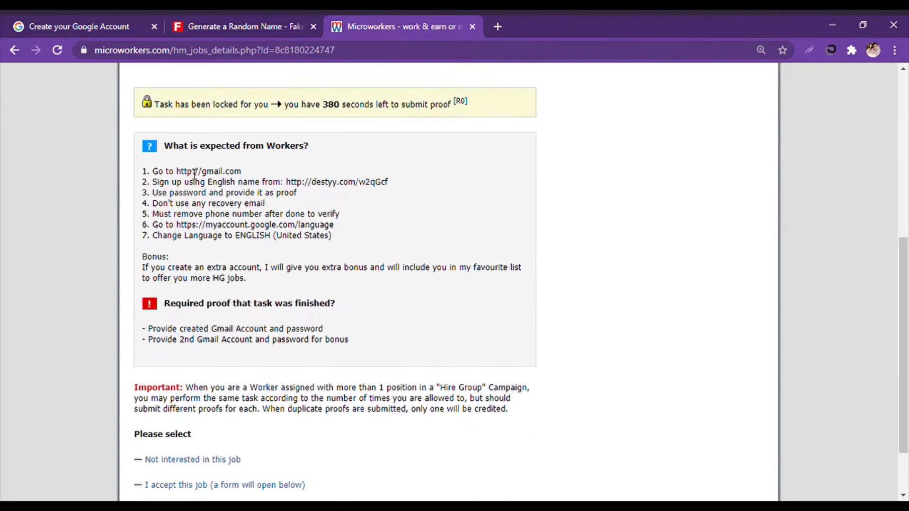
left_click_drag(177, 171, 246, 172)
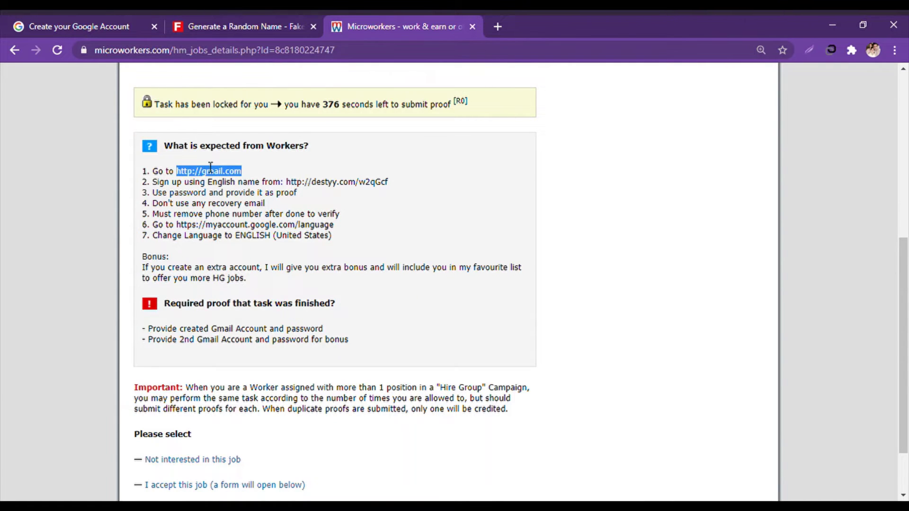
left_click(273, 151)
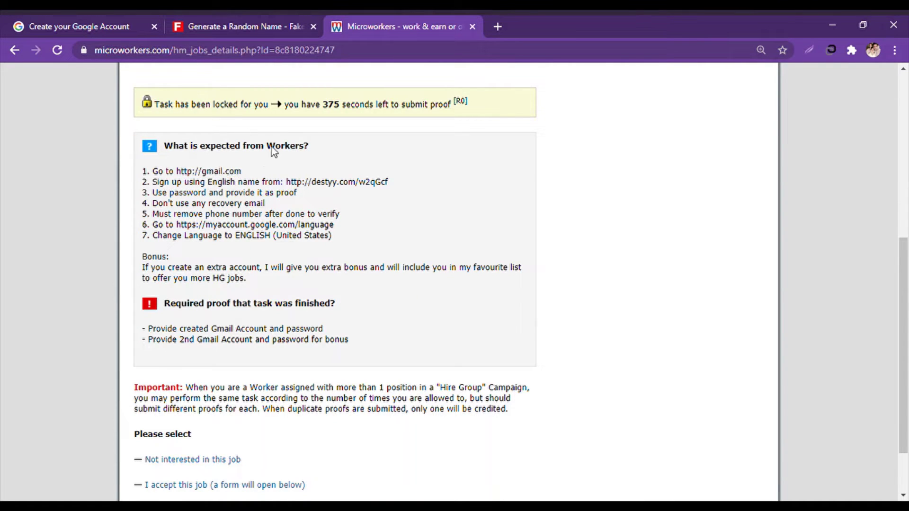
left_click(153, 26)
- Search 'create a google account' in a new tab and open the Create your Google Account form
left_click(336, 26)
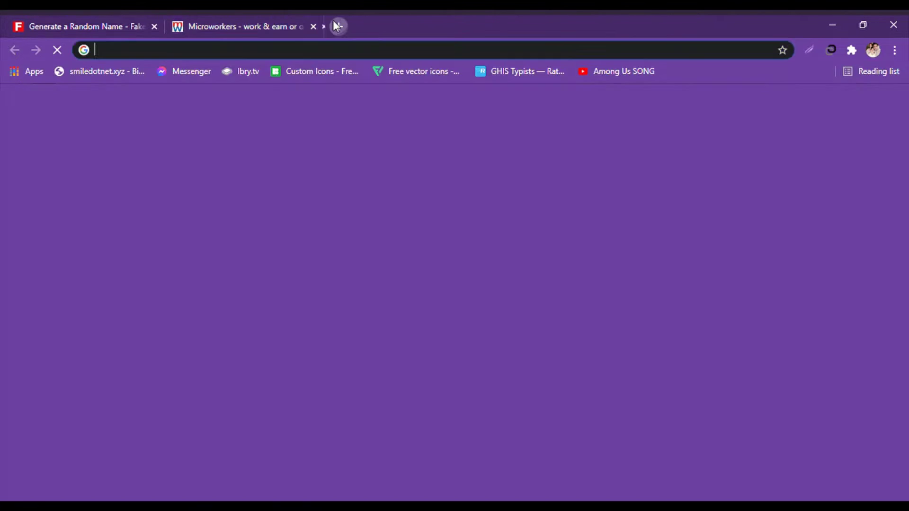
type("create")
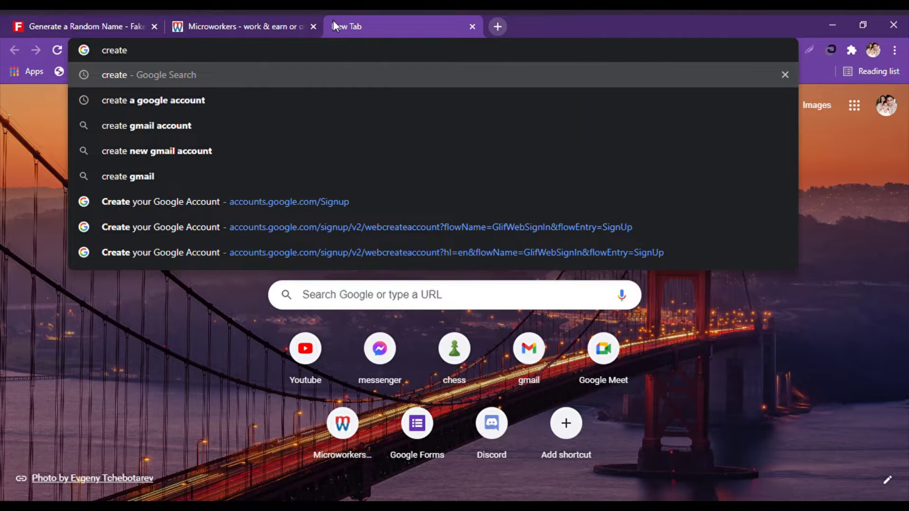
key("Down")
key("Return")
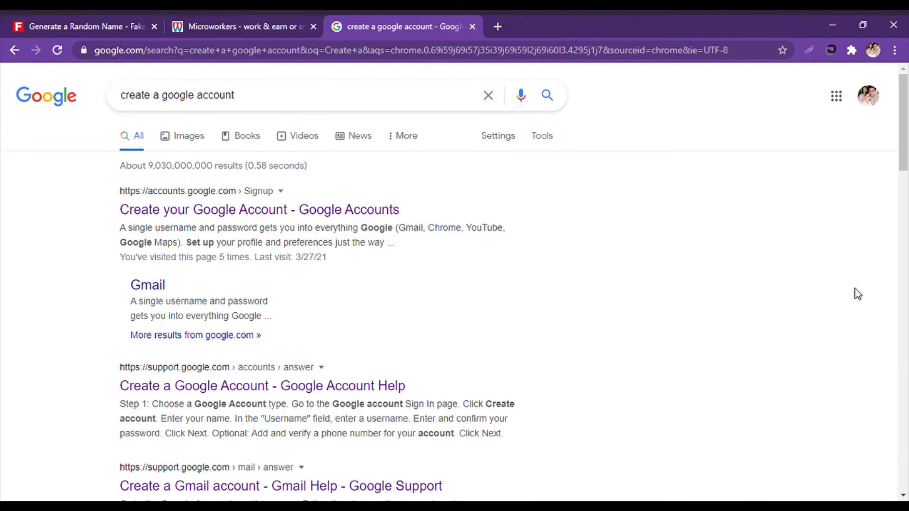
left_click(346, 211)
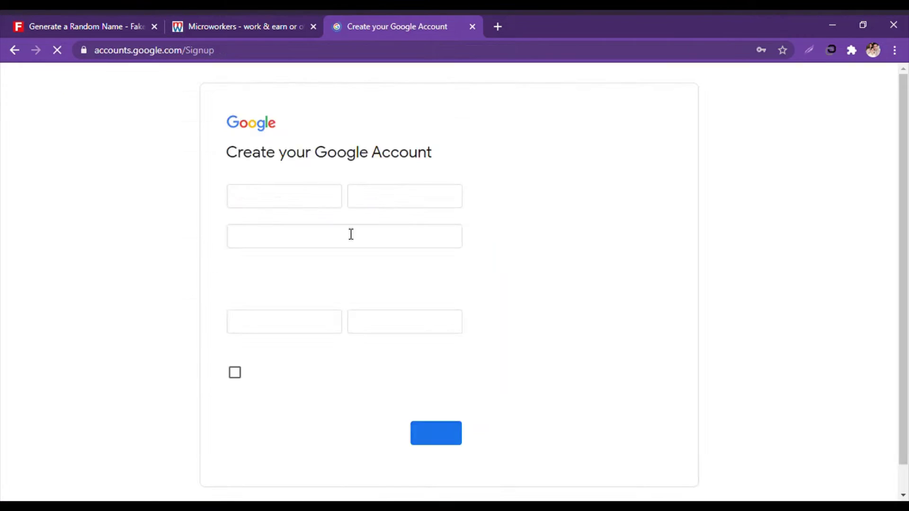
- Review the job's step 2 requirement to use an English name from the name generator
left_click(30, 19)
left_click(259, 19)
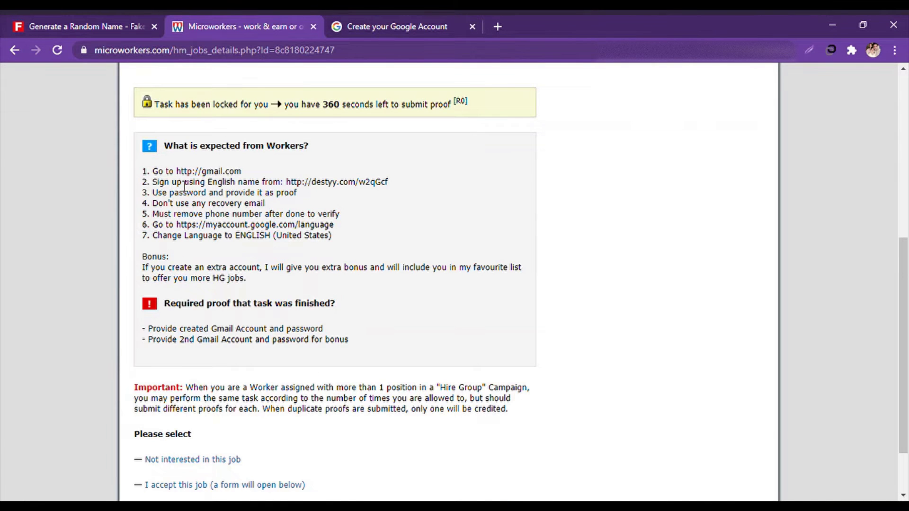
left_click_drag(206, 182, 391, 188)
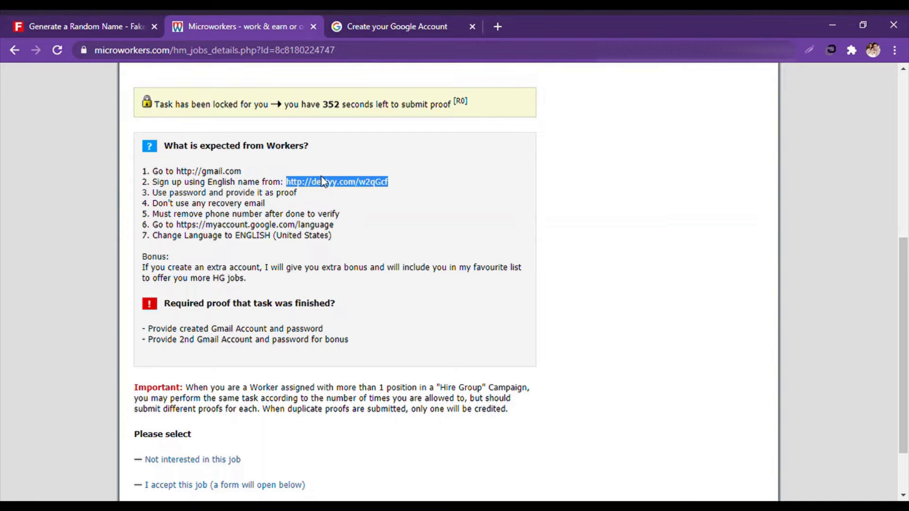
left_click(334, 180)
- Replace the old Fake Name Generator tab by loading fakenamegenerator.com in a new tab
left_click(428, 18)
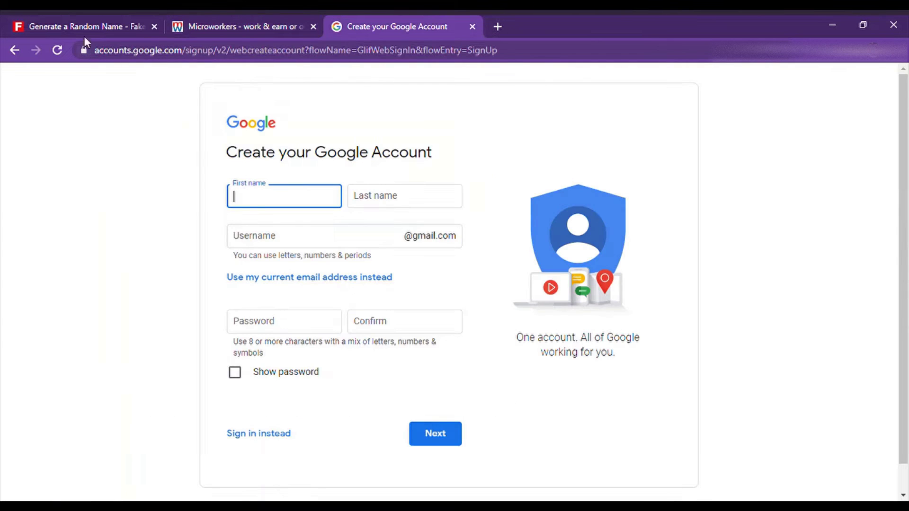
left_click(155, 26)
key("ctrl+t")
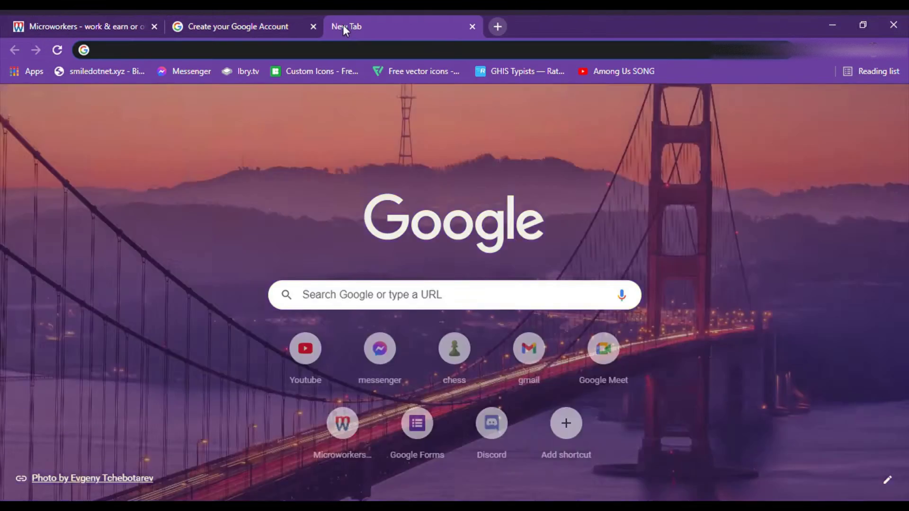
type("fake na")
key("BackSpace")
key("BackSpace")
key("BackSpace")
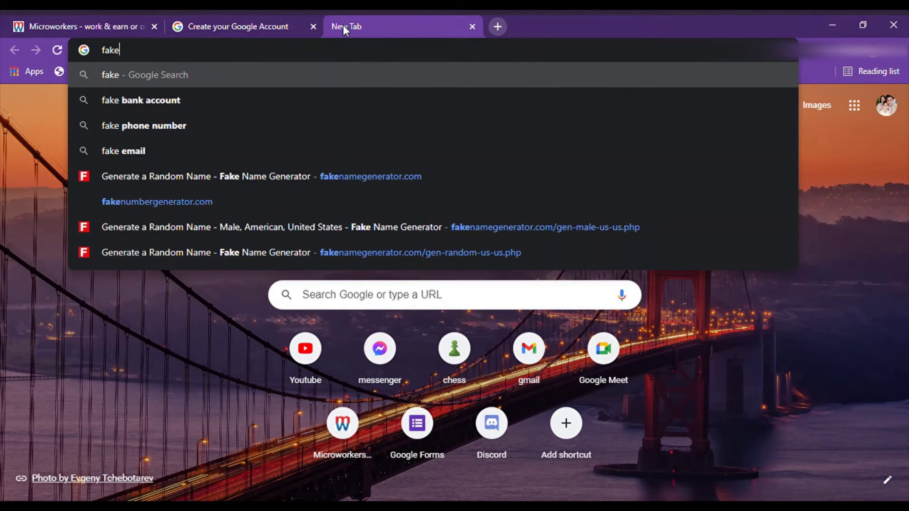
type("name")
key("Return")
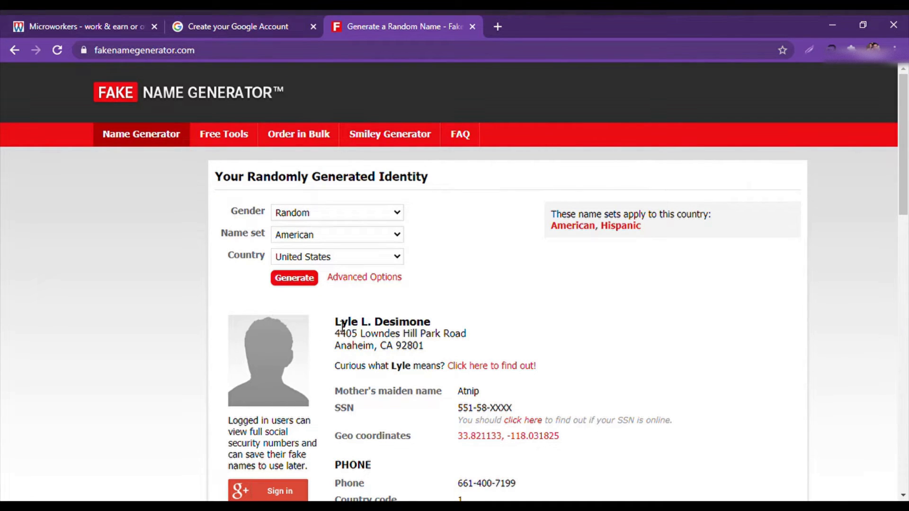
- Copy the generated first name into the signup form's First name field and select the surname
left_click_drag(335, 326, 363, 327)
key("ctrl+c")
left_click(256, 17)
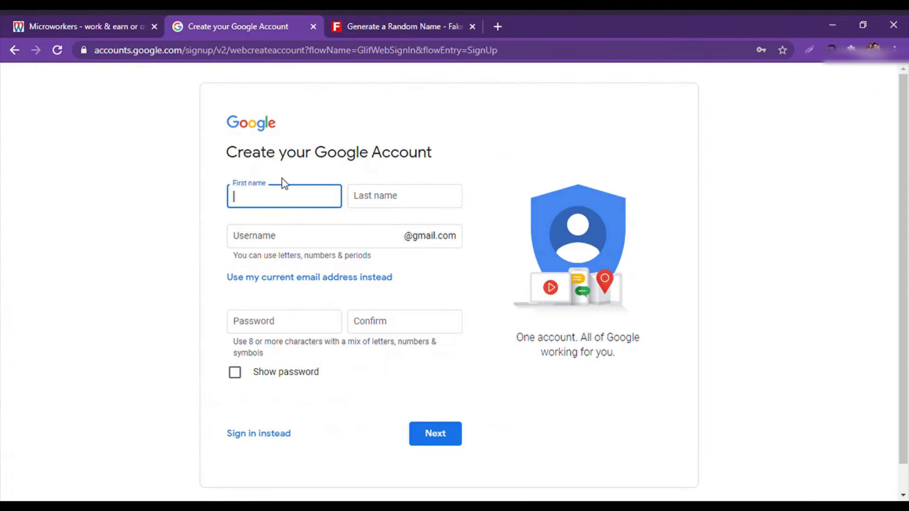
key("ctrl+v")
left_click(343, 17)
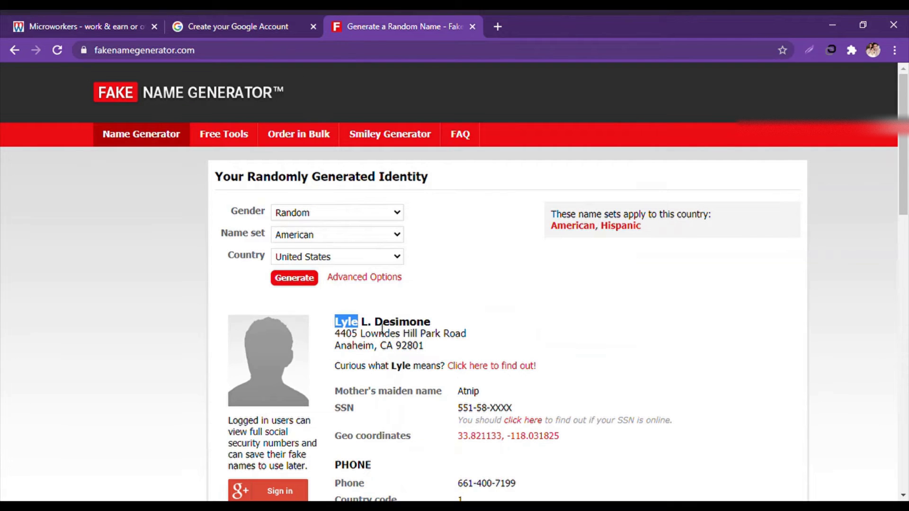
left_click_drag(374, 322, 432, 327)
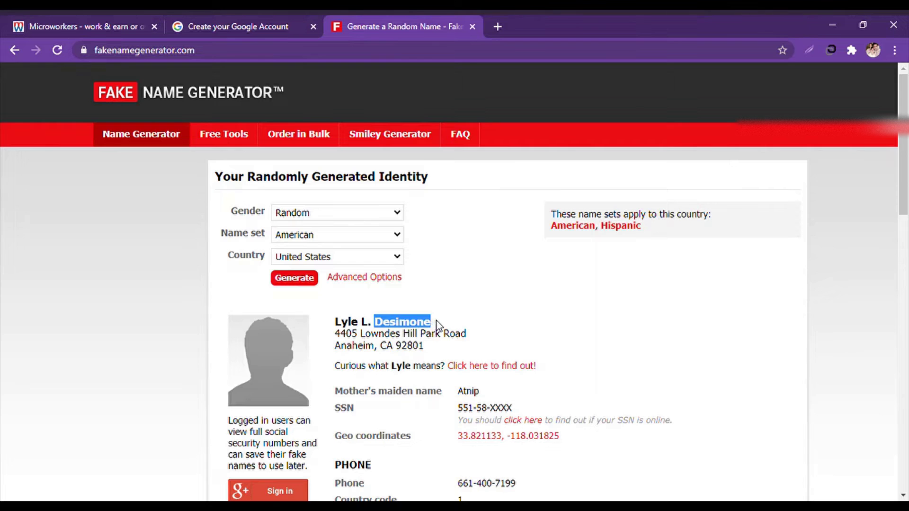
left_click_drag(368, 330, 431, 326)
left_click(365, 333)
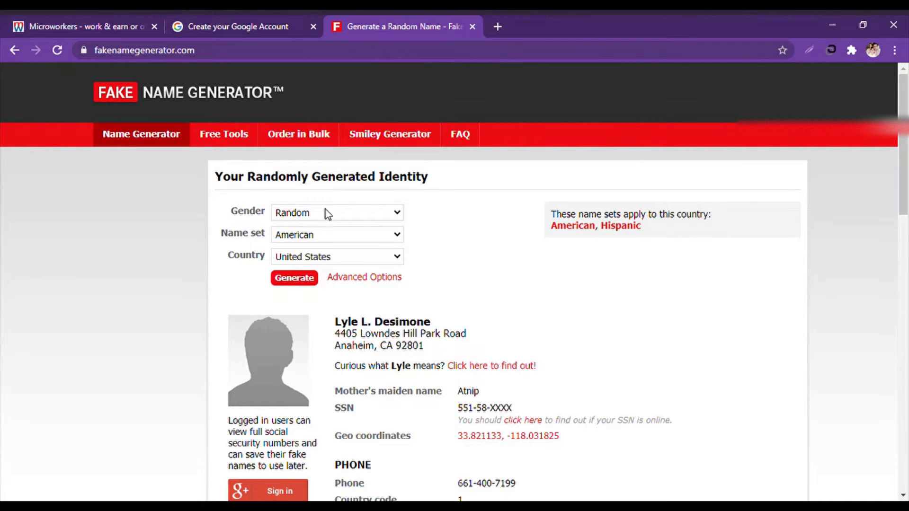
left_click(247, 21)
left_click(446, 25)
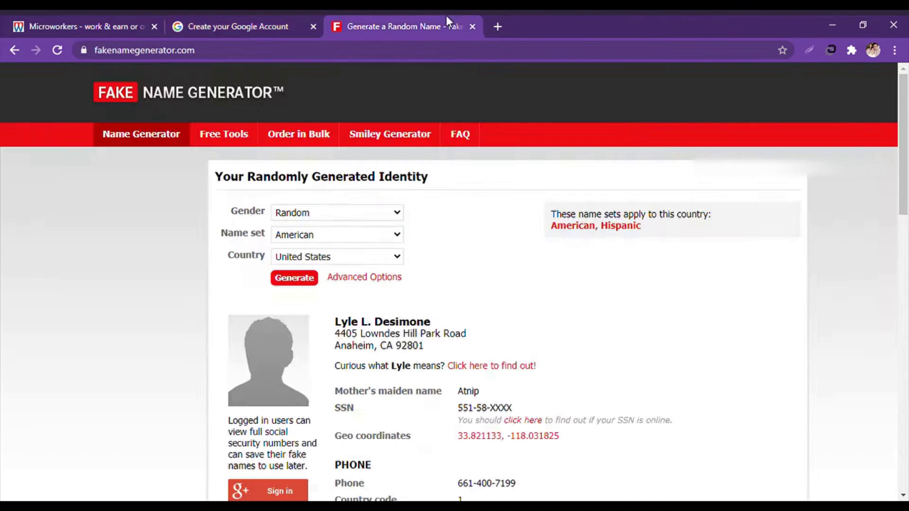
- Paste the generated surname into the Last name field
left_click_drag(375, 323, 436, 321)
key("ctrl+c")
left_click(175, 22)
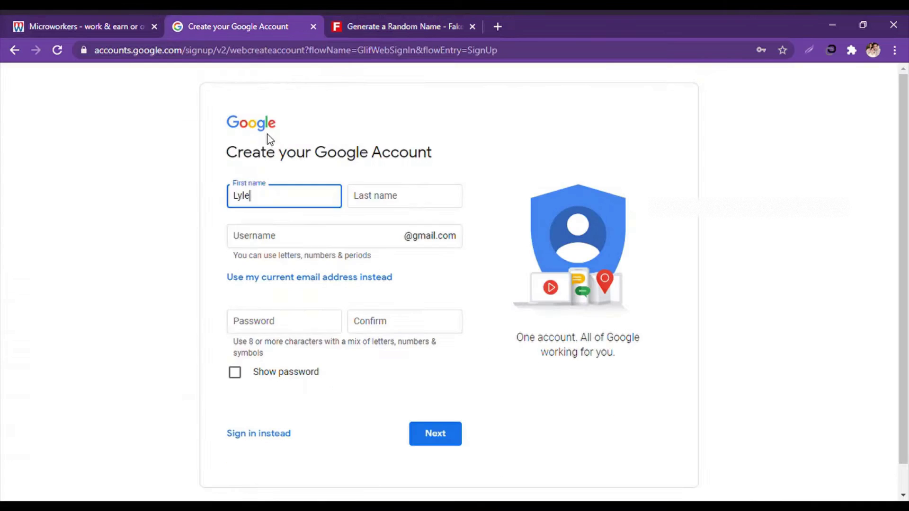
left_click(424, 197)
key("ctrl+v")
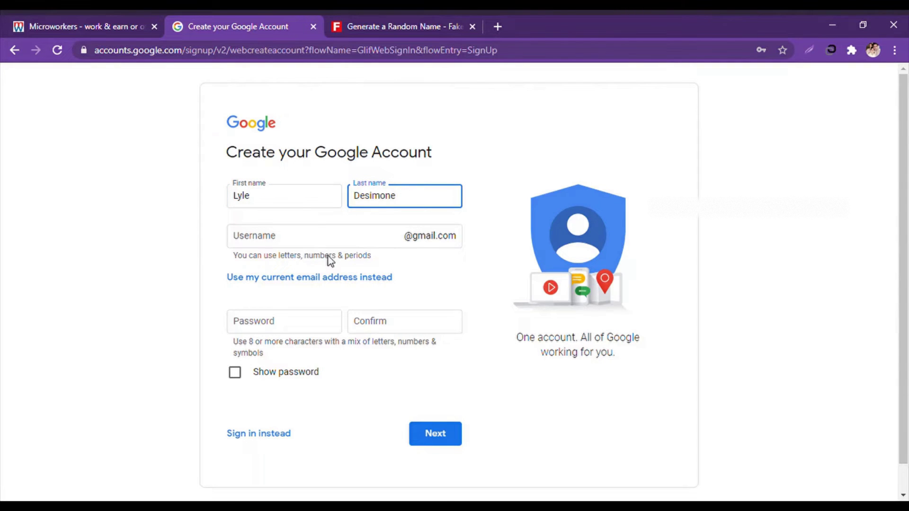
left_click(333, 244)
left_click(79, 28)
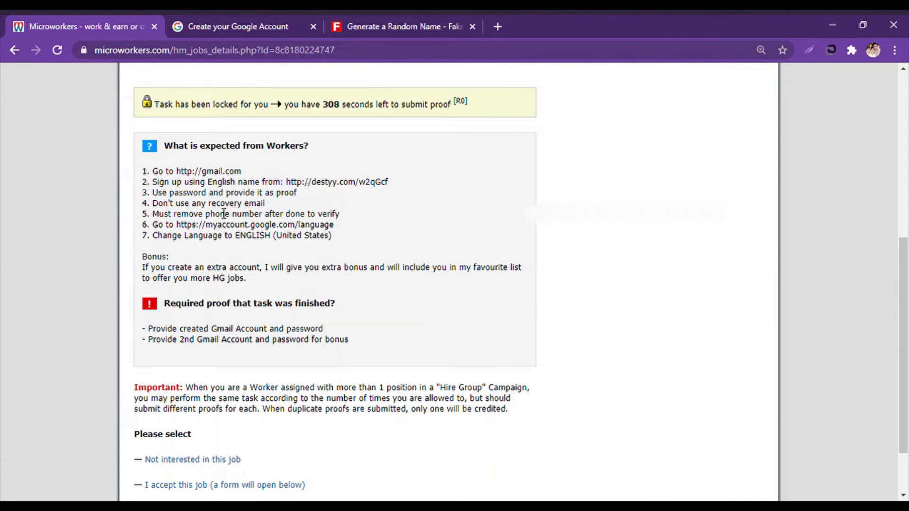
left_click(274, 23)
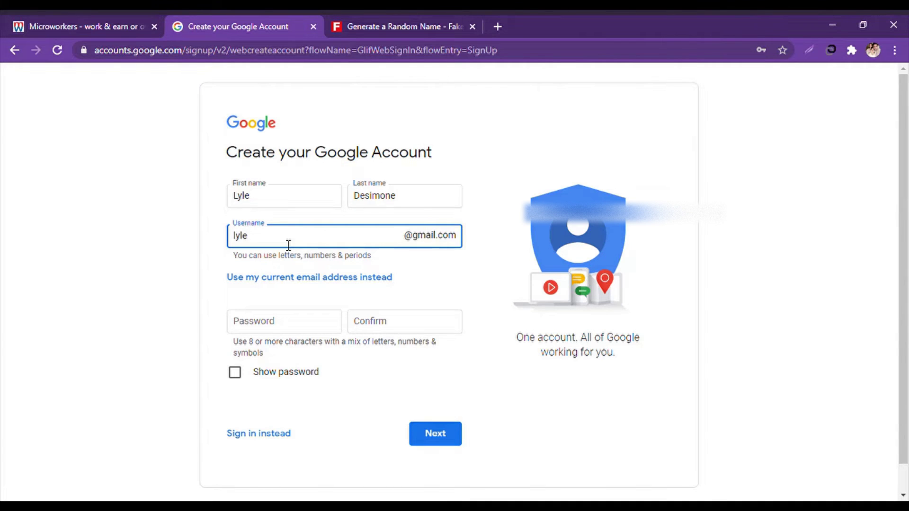
type("desimone")
left_click(280, 321)
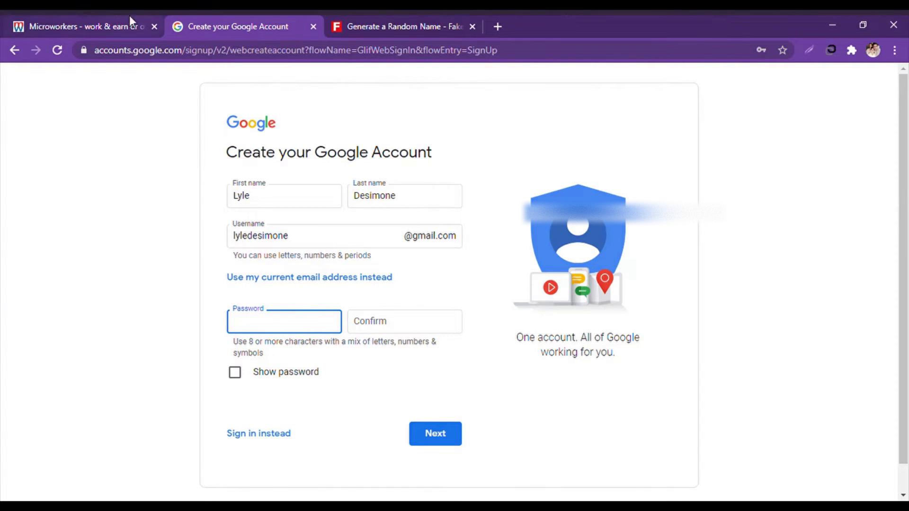
left_click(90, 20)
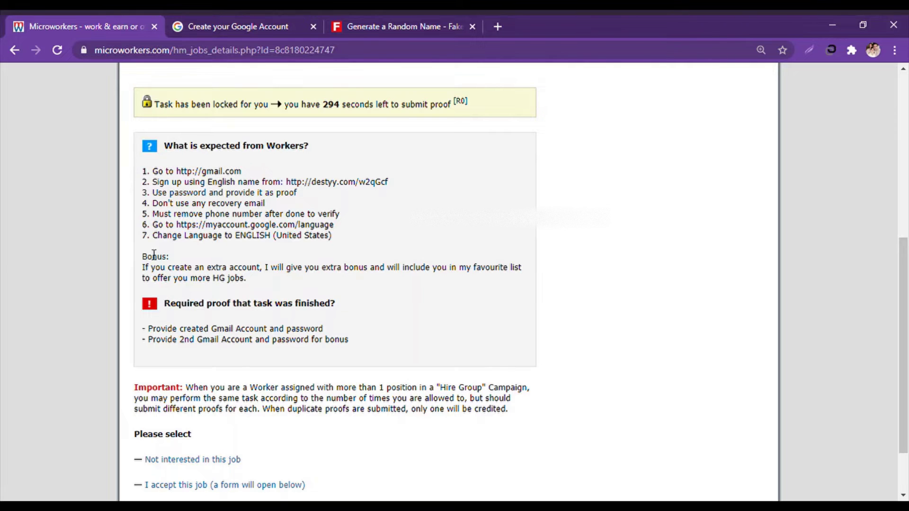
left_click_drag(152, 192, 304, 194)
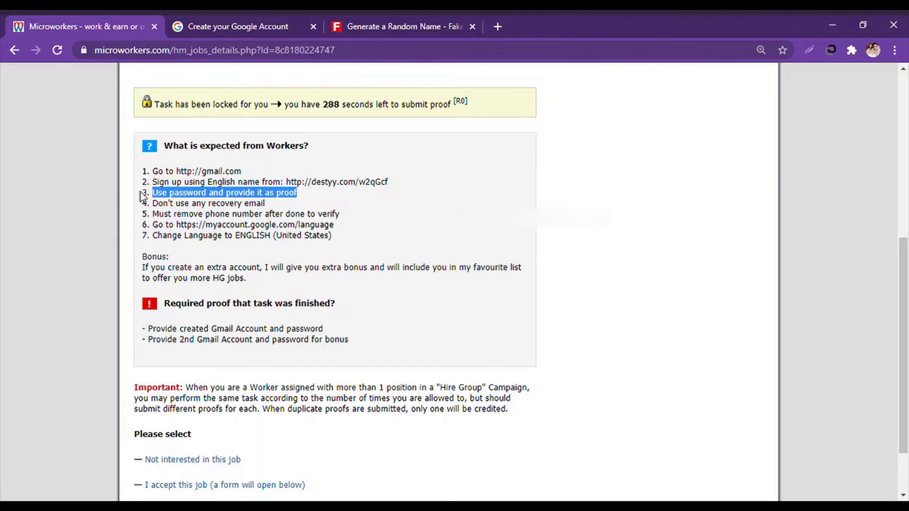
left_click(184, 202)
left_click(240, 24)
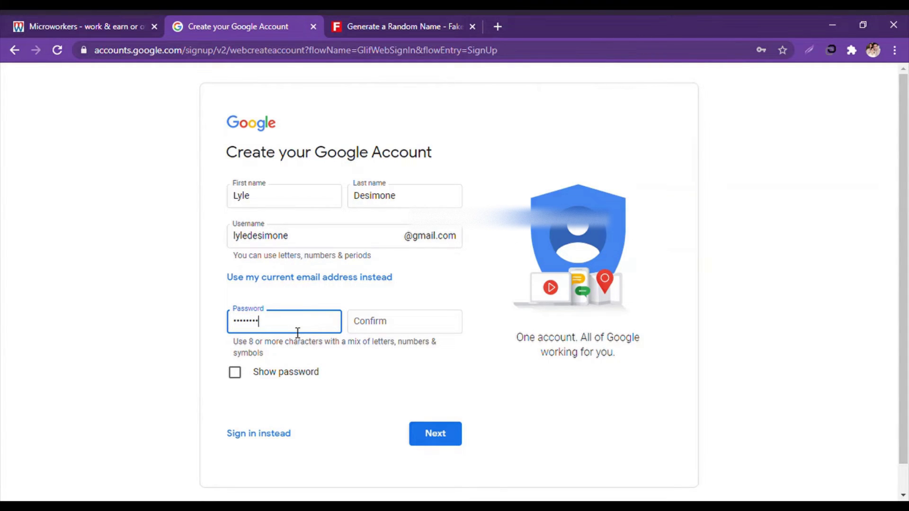
left_click(402, 325)
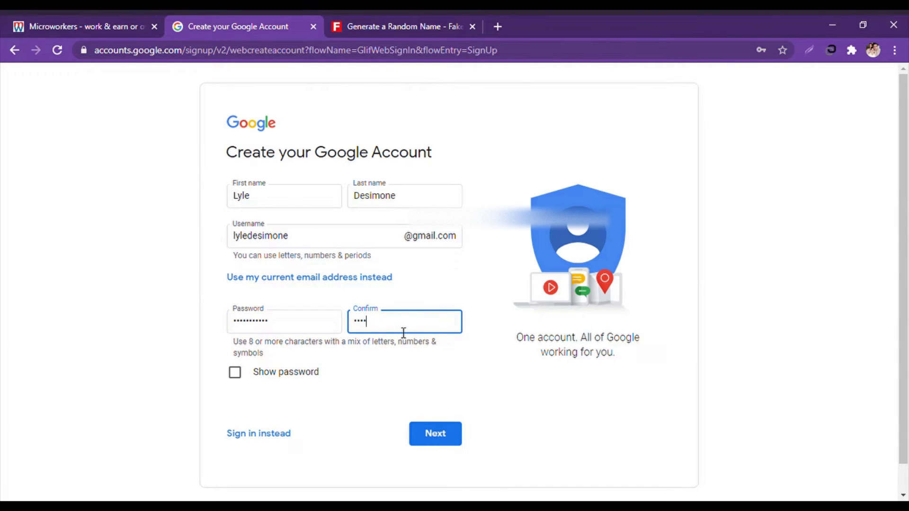
- Confirm the password, submit the first step, and check the job instructions for phone details
type("••••••••")
left_click(440, 427)
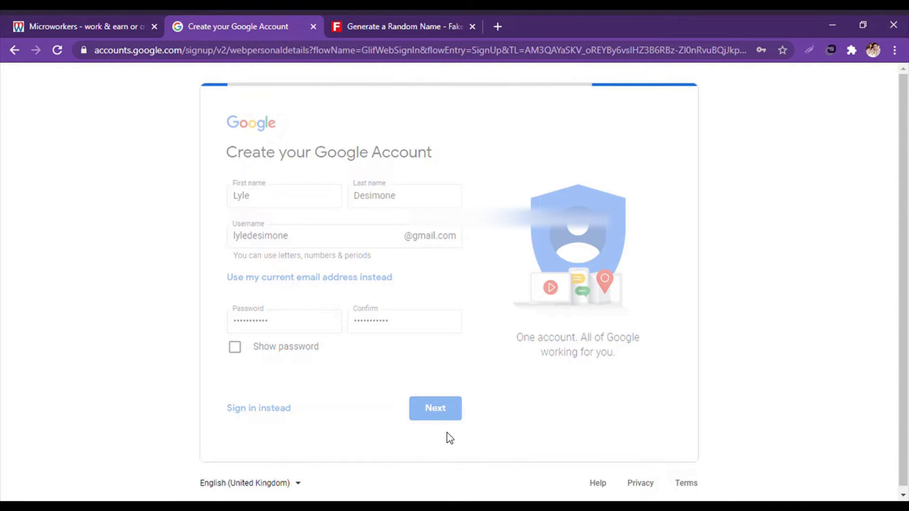
scroll(290, 226, "down", 1)
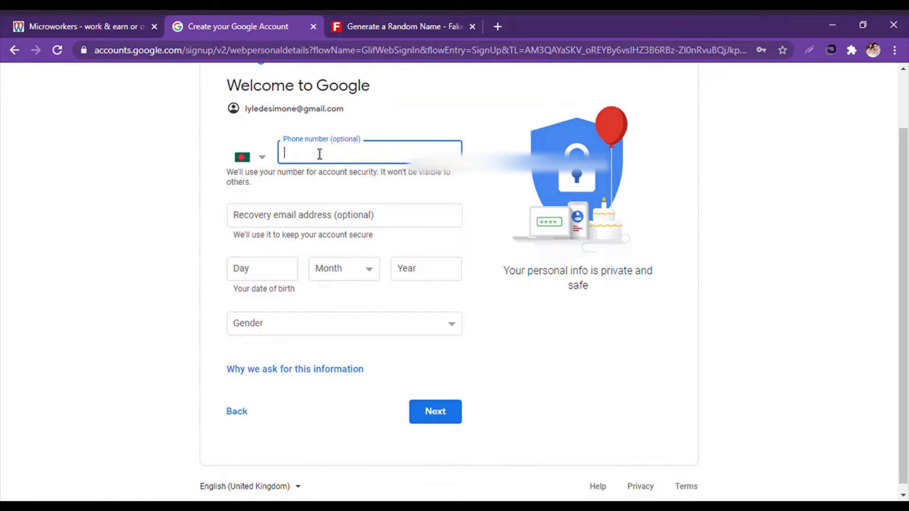
left_click(345, 156)
left_click(87, 20)
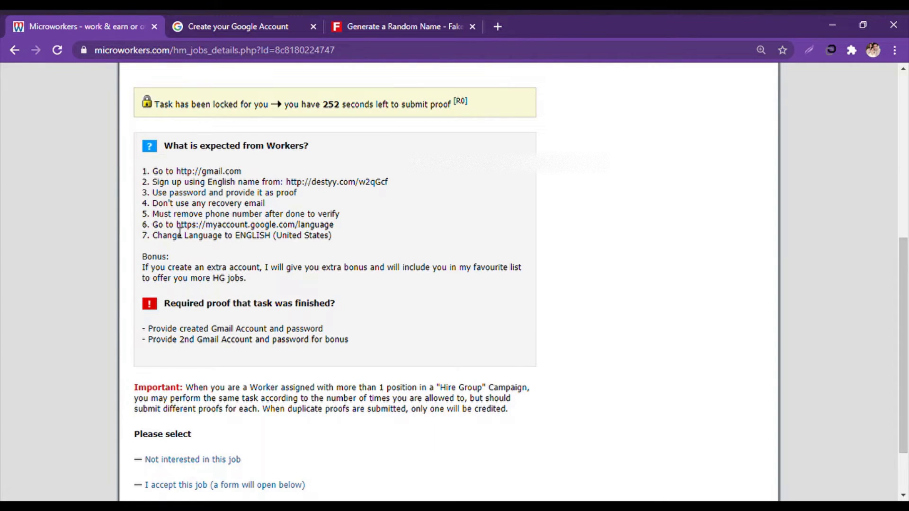
left_click(215, 21)
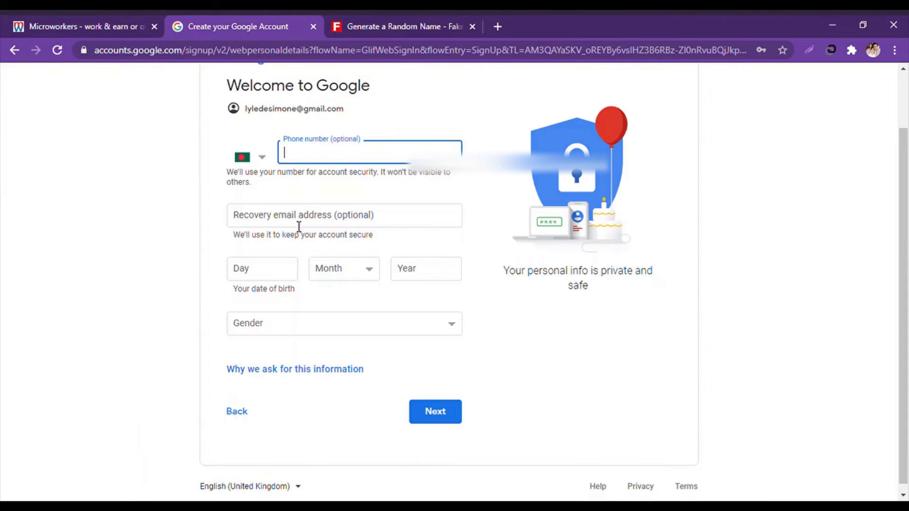
left_click(277, 222)
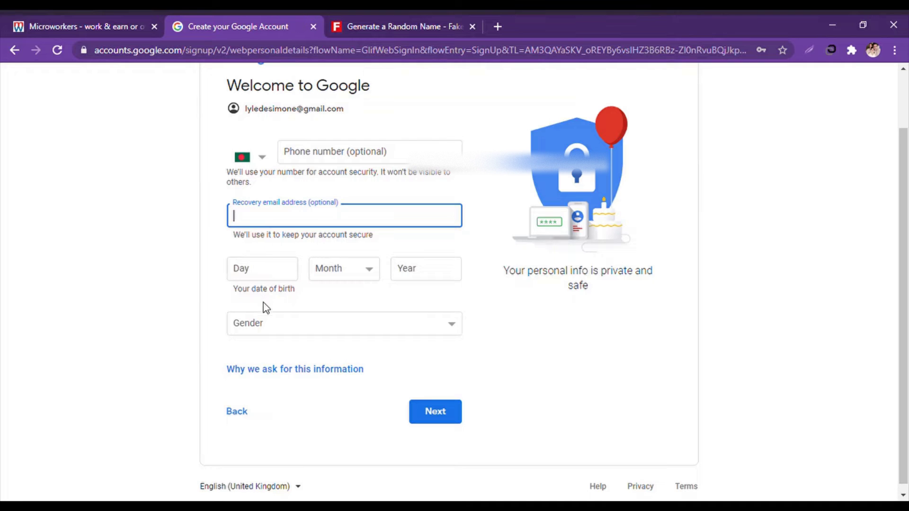
- Set the birth date to 3 December 1980 and the gender to Male
left_click(273, 279)
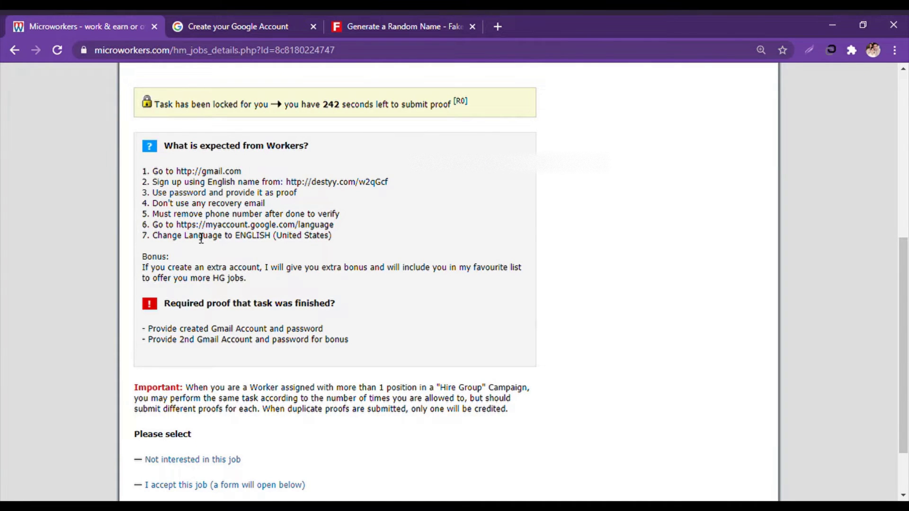
left_click(255, 19)
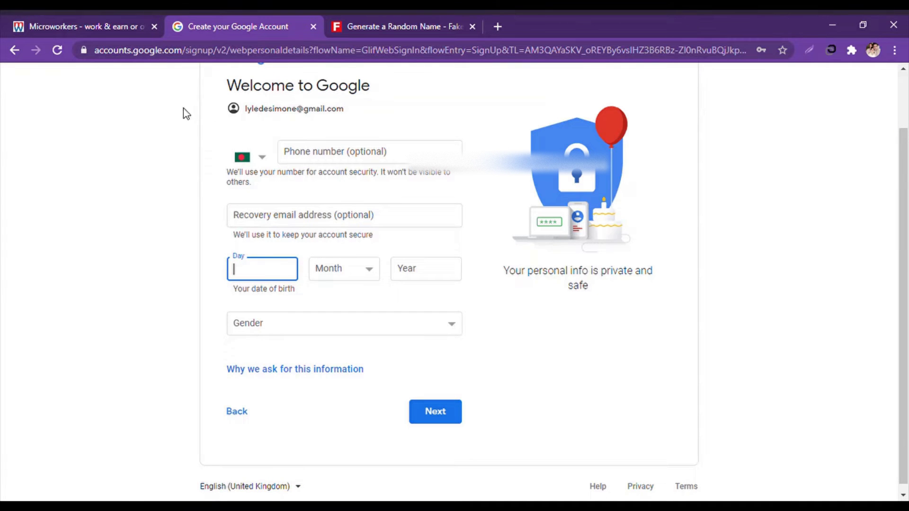
type("3")
key("Tab")
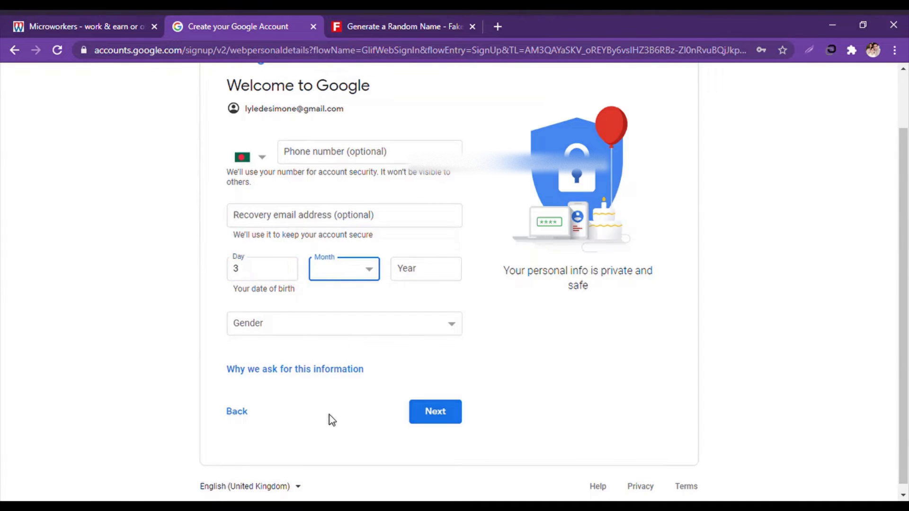
key("d")
left_click(423, 275)
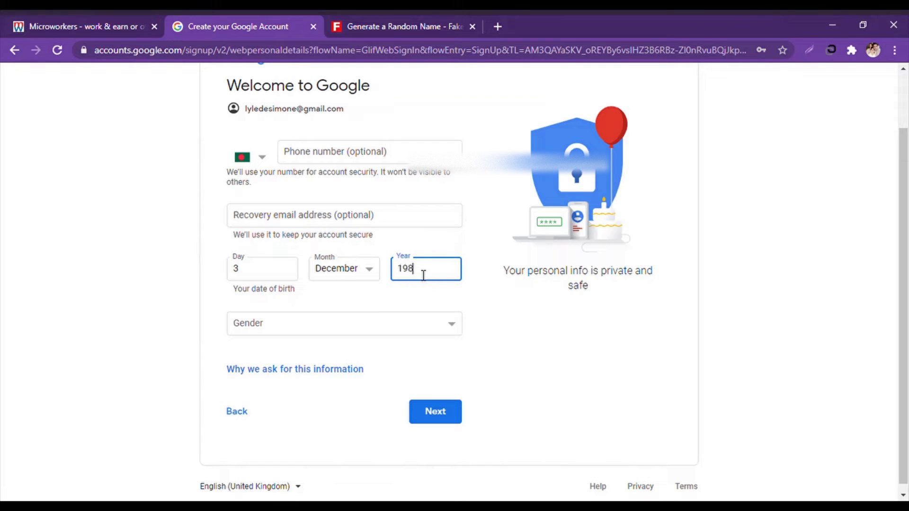
type("1980")
left_click(305, 327)
key("m")
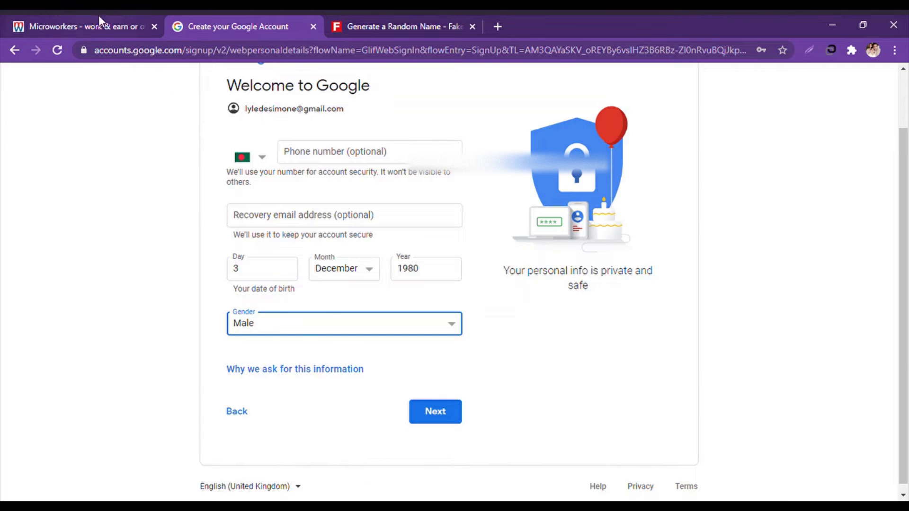
- Note the phone-removal instruction, then fill in the phone number and recovery email
left_click(96, 16)
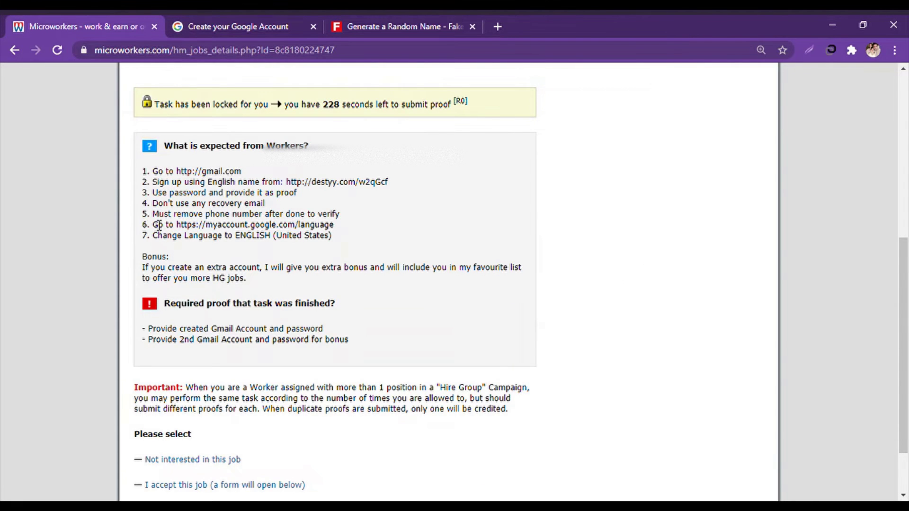
left_click_drag(152, 224, 345, 225)
left_click(338, 225)
key("ctrl+Tab")
left_click(351, 150)
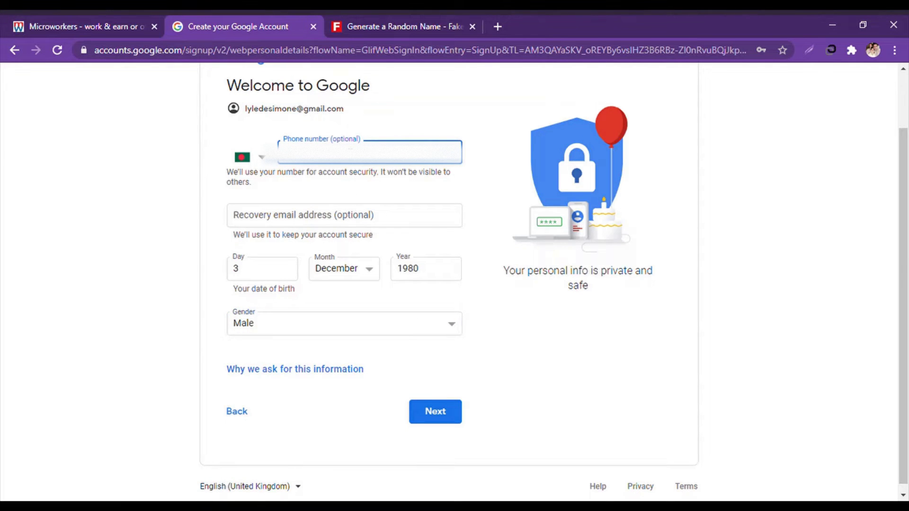
key("ctrl+v")
key("Tab")
key("ctrl+v")
- Submit the personal details and have a six-digit verification code texted to the phone
left_click(436, 414)
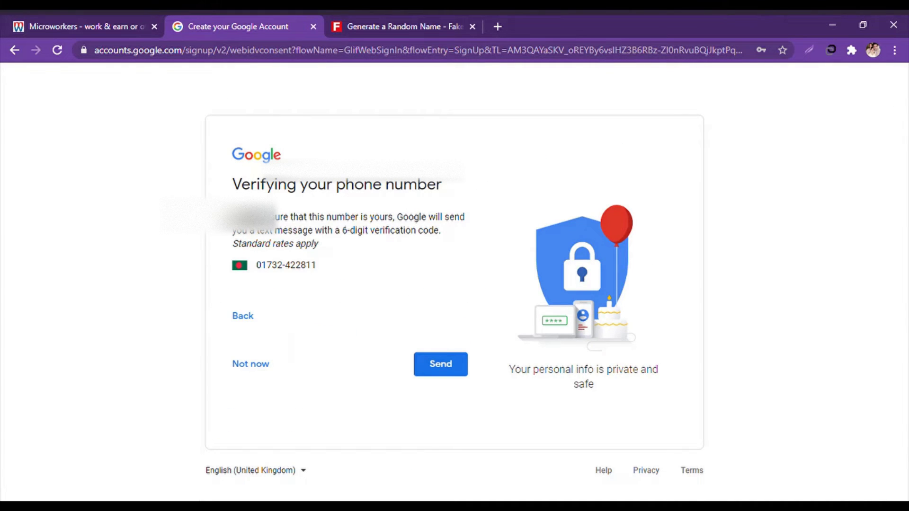
left_click_drag(222, 217, 453, 247)
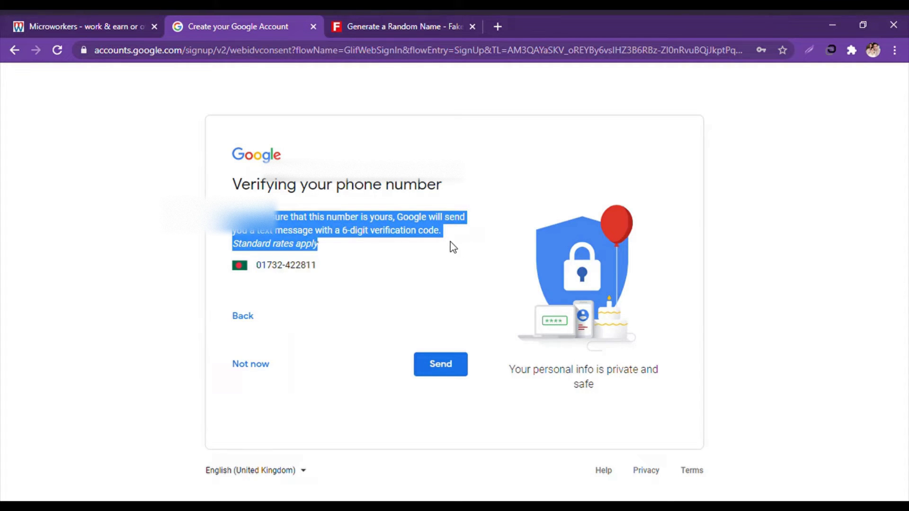
left_click(398, 331)
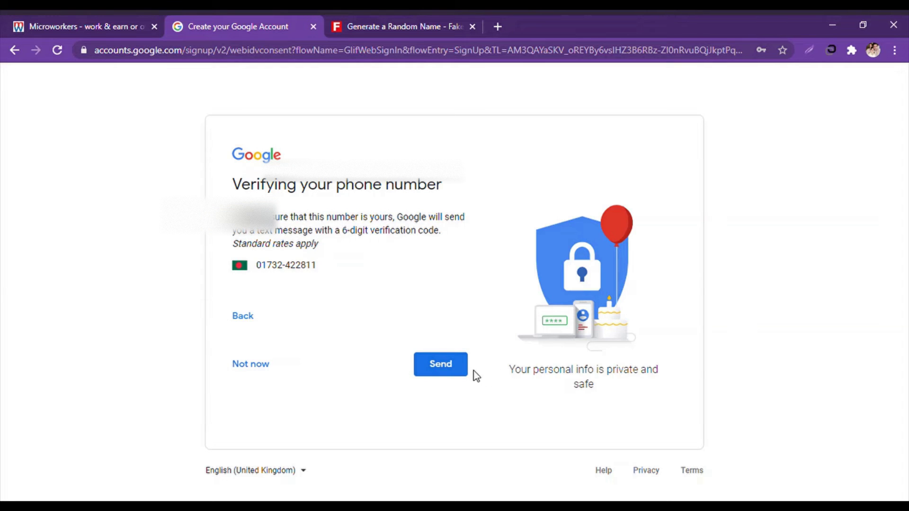
left_click(462, 369)
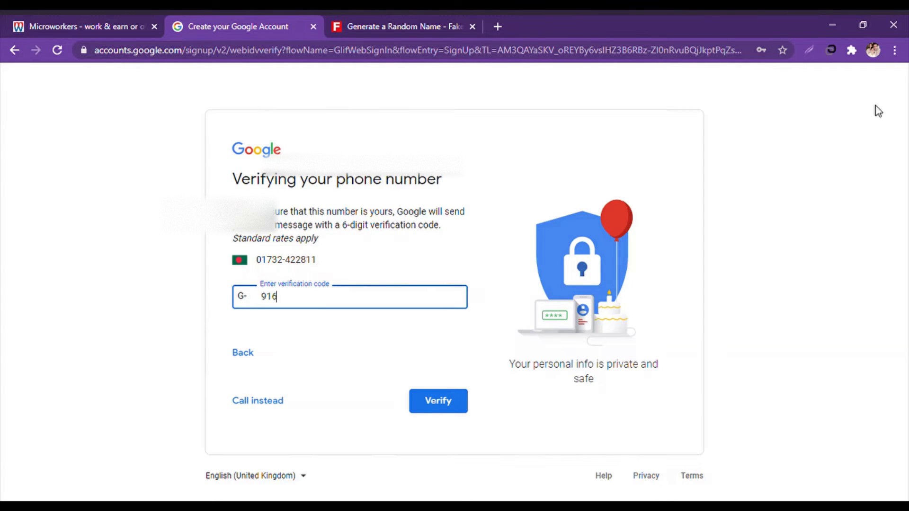
- Verify the code, allow the number across Google services, and agree to Privacy and Terms
key("Return")
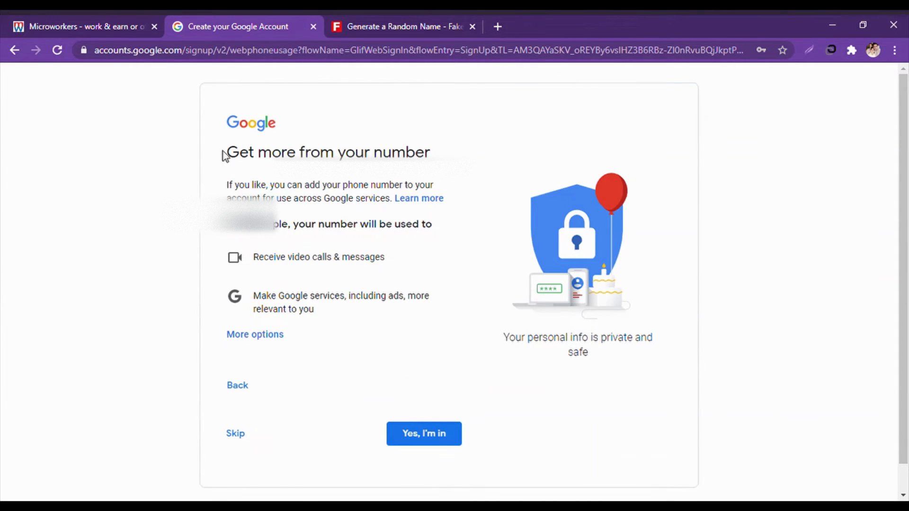
left_click_drag(231, 156, 445, 159)
left_click(447, 442)
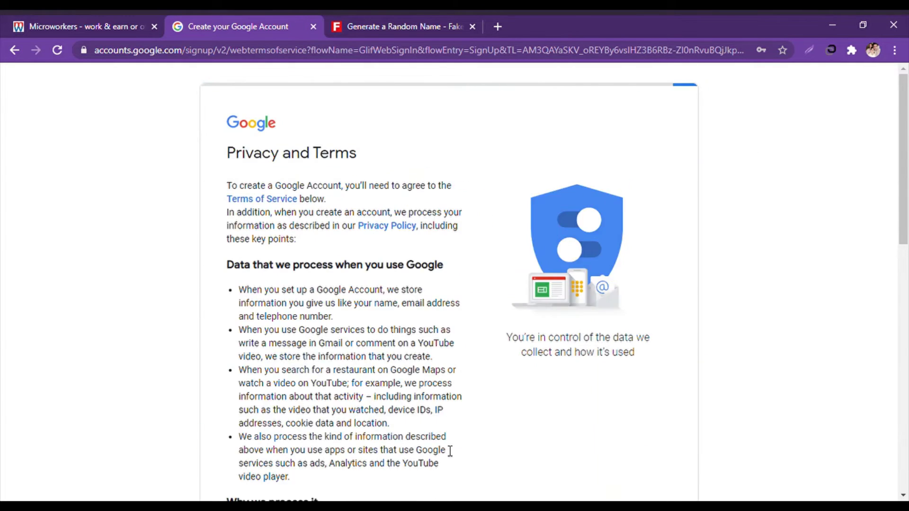
scroll(450, 451, "down", 15)
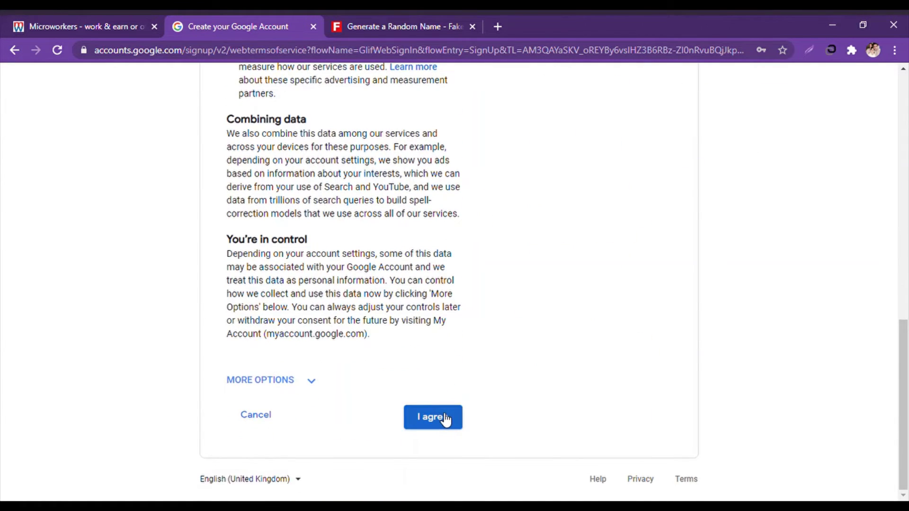
left_click(444, 417)
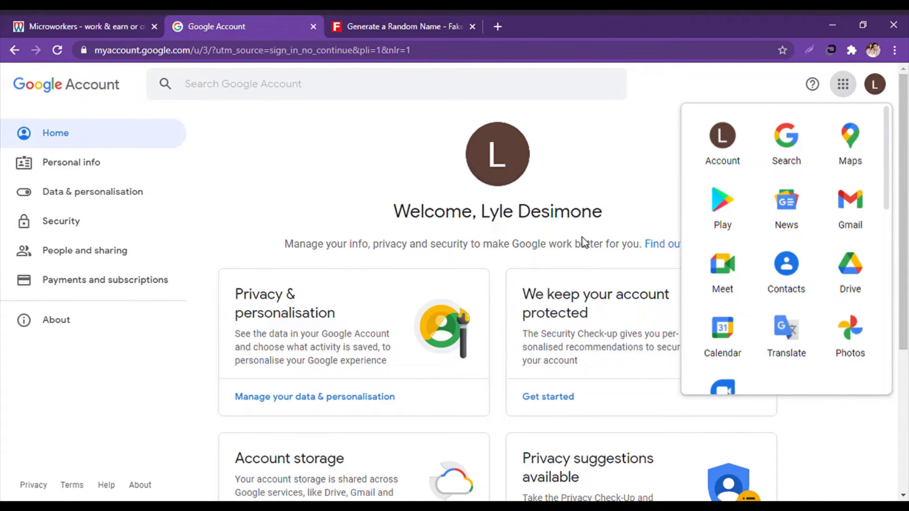
left_click(604, 176)
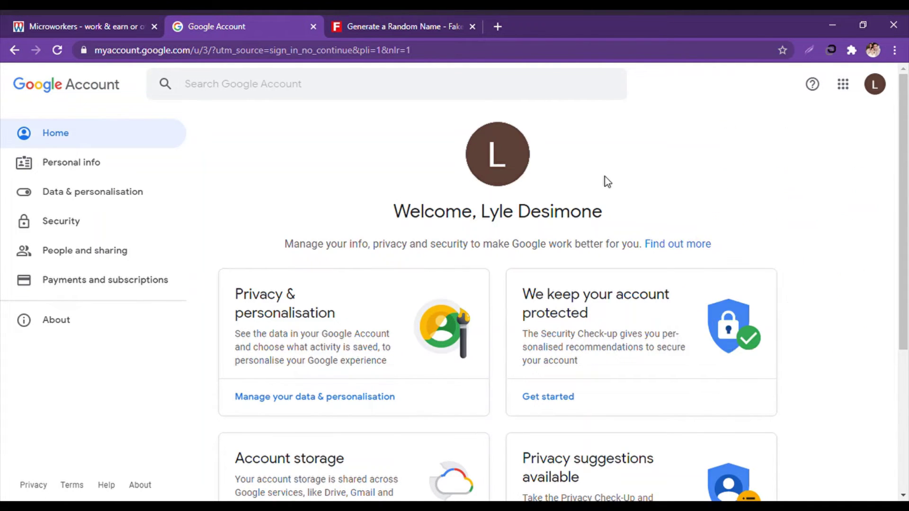
left_click(28, 19)
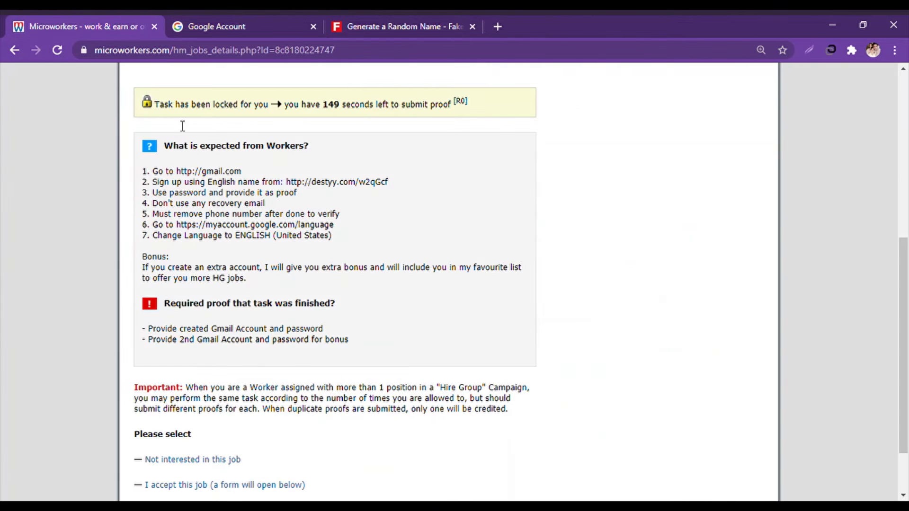
scroll(255, 251, "up", 2)
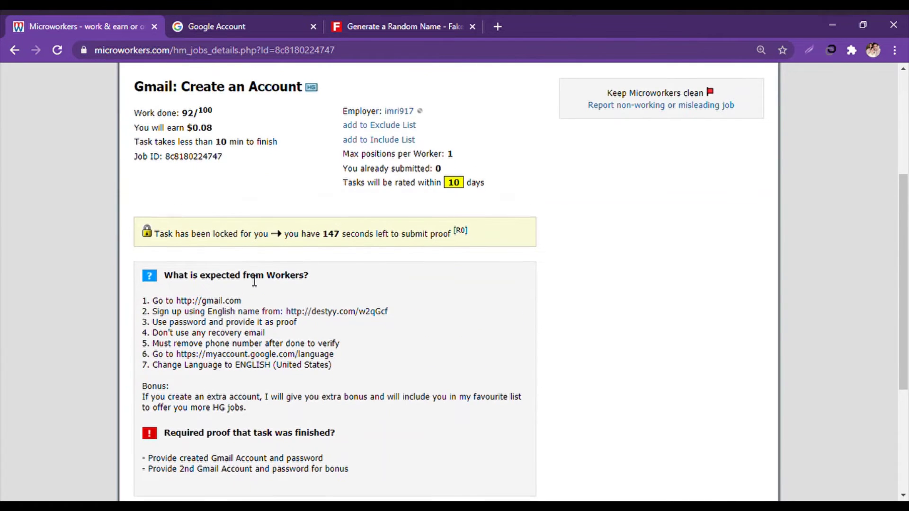
scroll(255, 281, "down", 1)
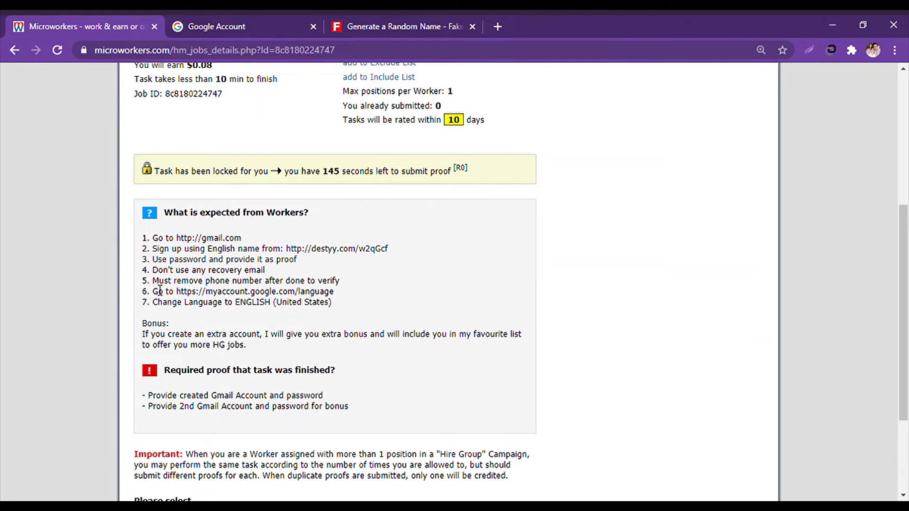
left_click_drag(152, 280, 342, 286)
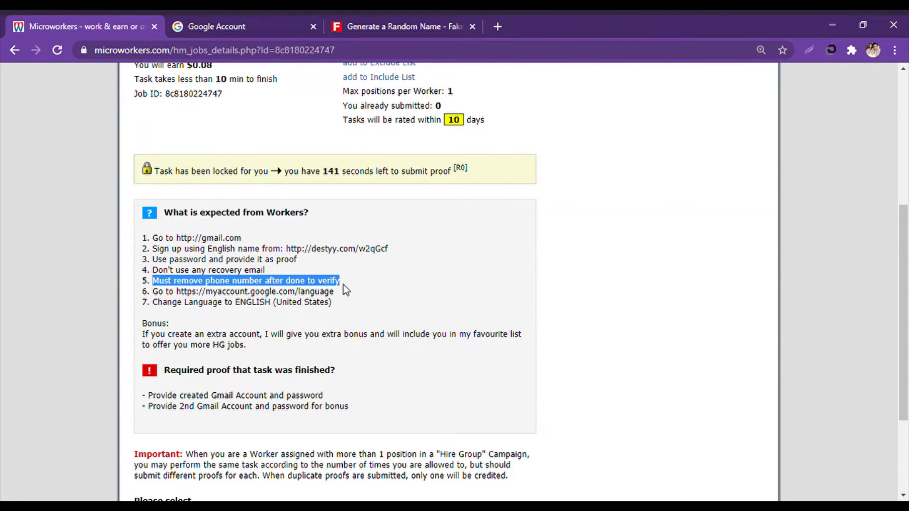
left_click(327, 311)
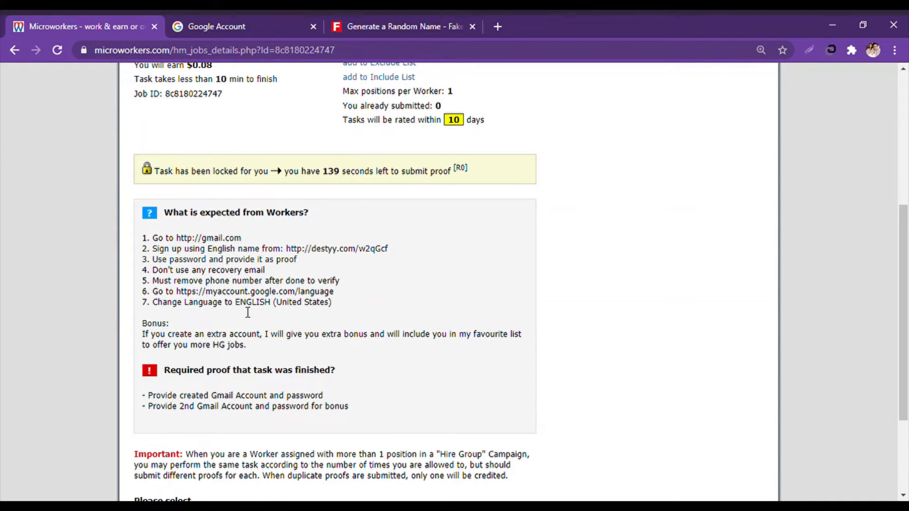
- Go to Personal info > Phone and open the verified phone number's details
left_click(231, 17)
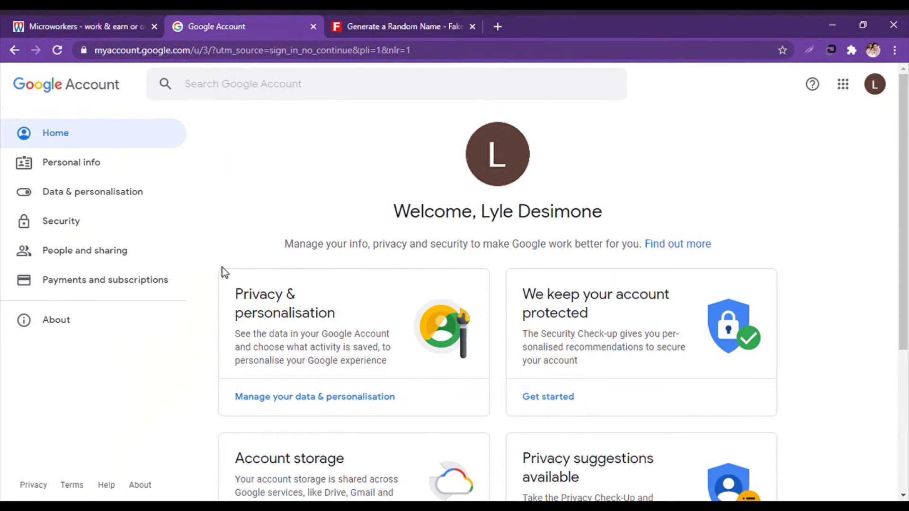
left_click(94, 169)
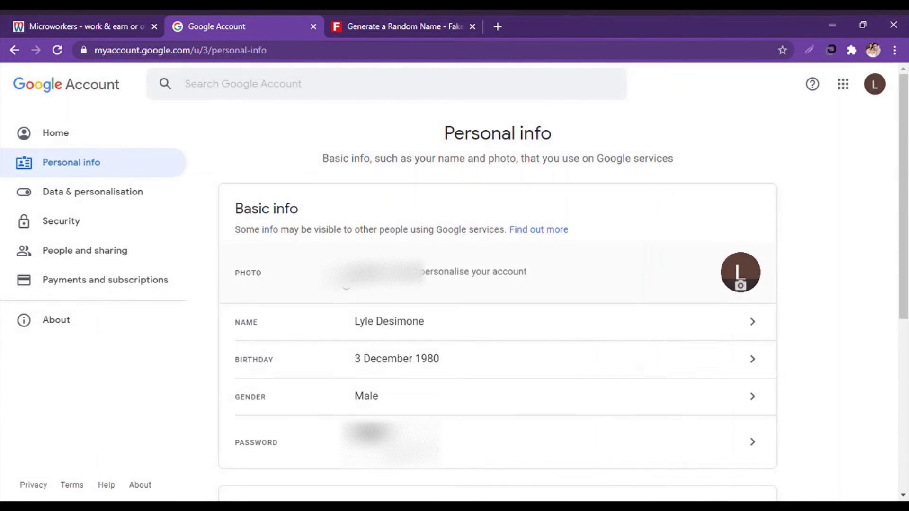
scroll(346, 285, "down", 5)
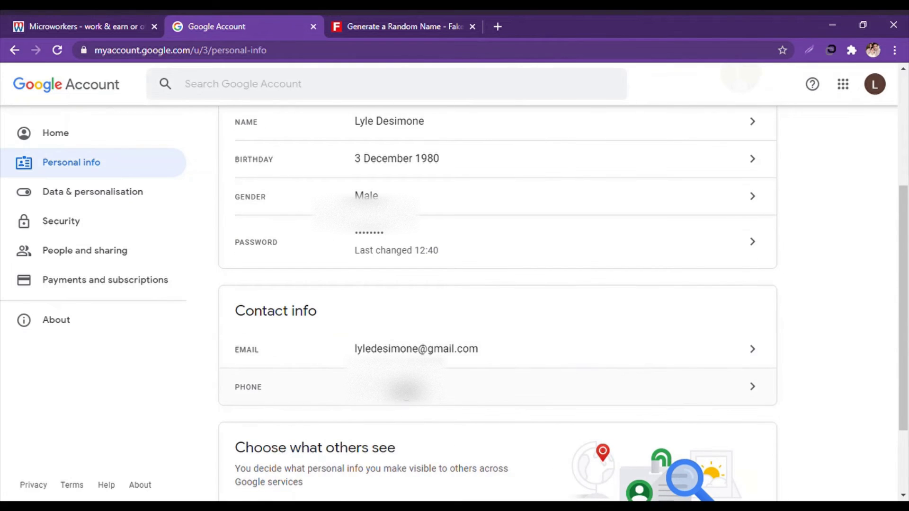
left_click(401, 389)
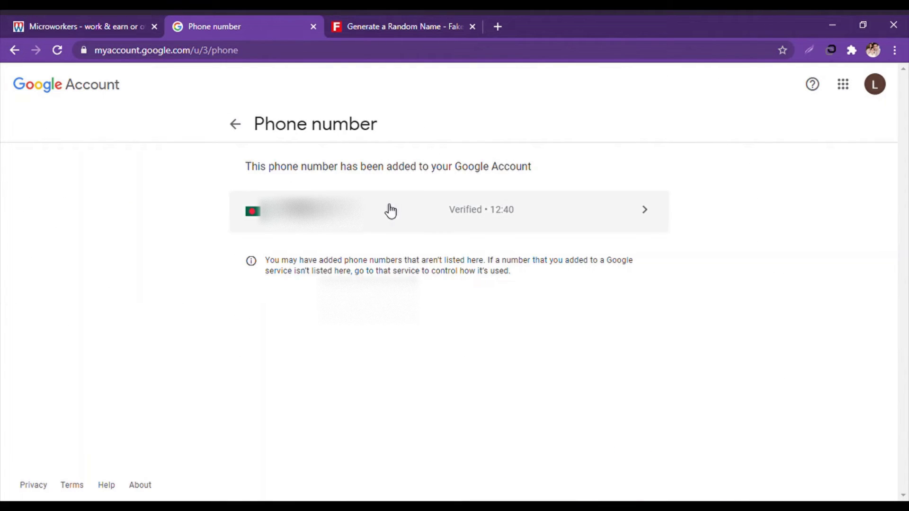
left_click(618, 208)
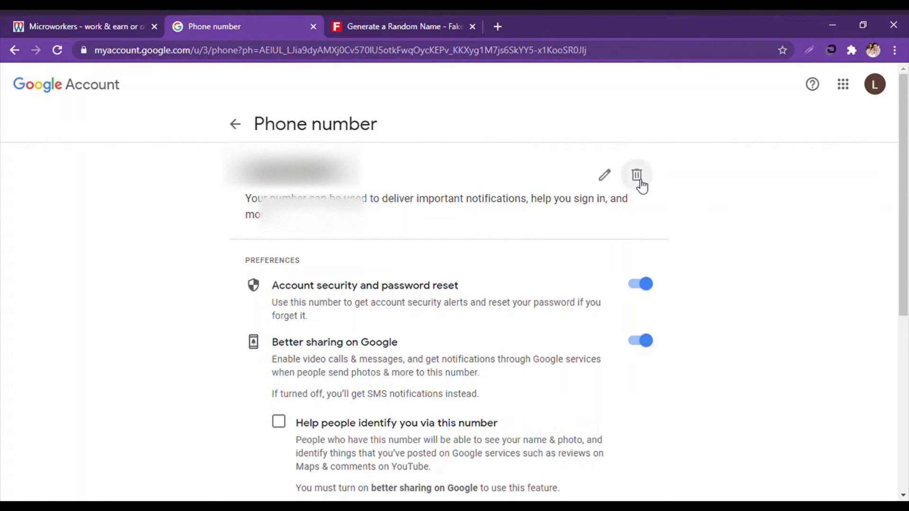
- Remove the phone number from the account after re-entering the account password
left_click(637, 176)
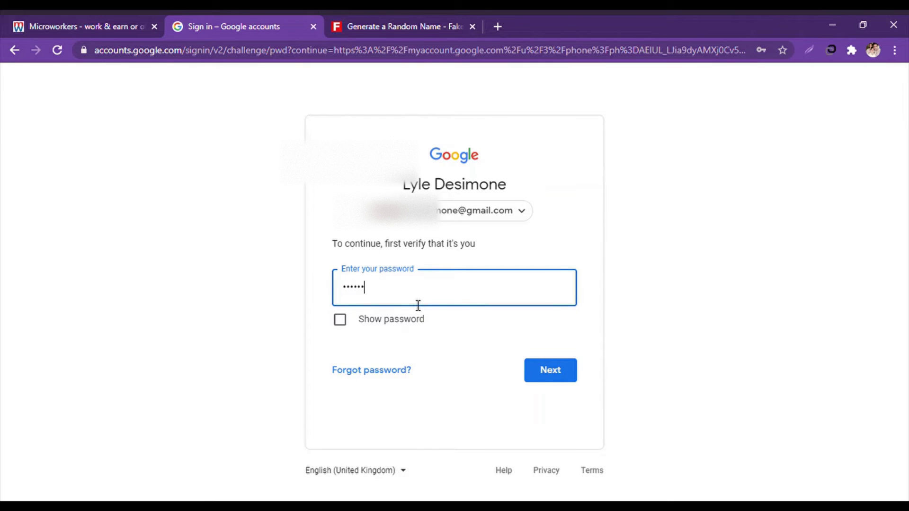
type("•")
key("Return")
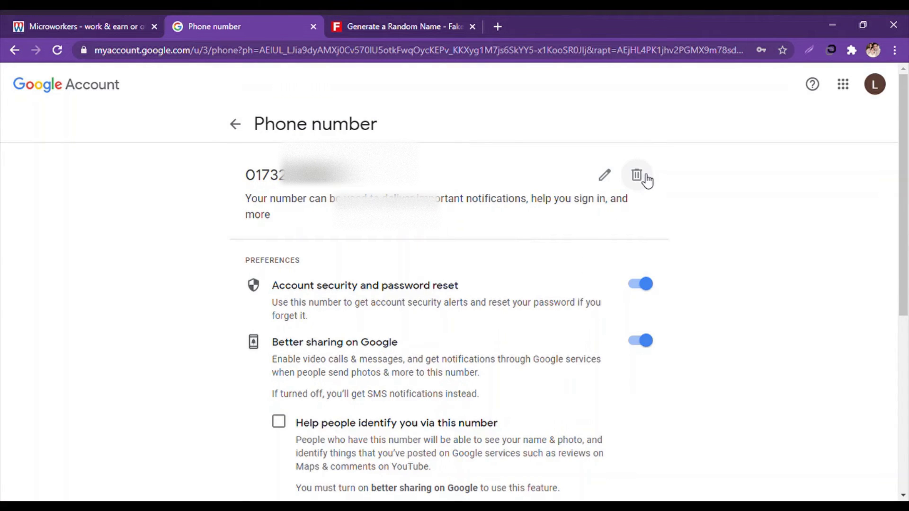
left_click(646, 181)
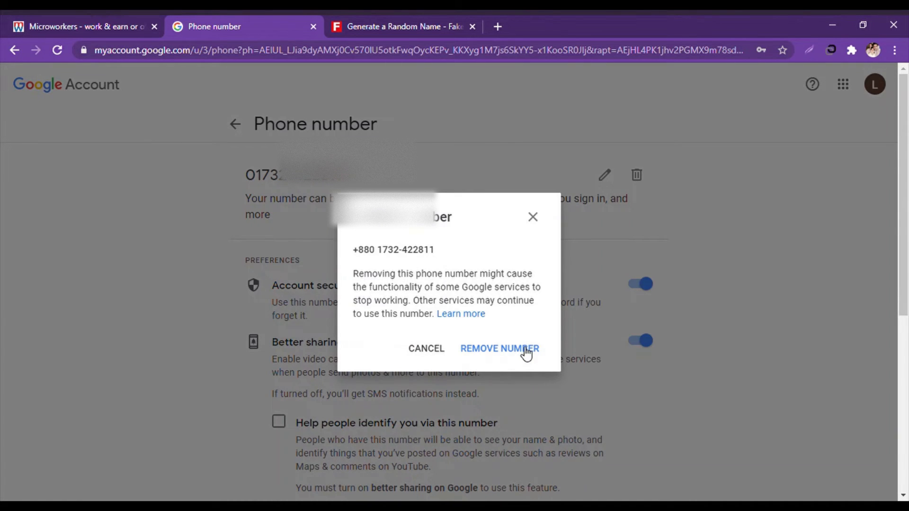
left_click(526, 350)
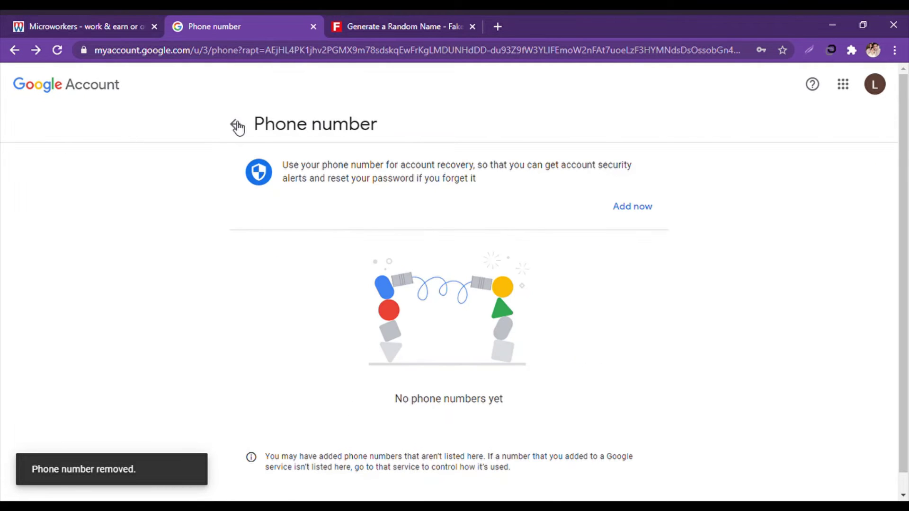
left_click(236, 125)
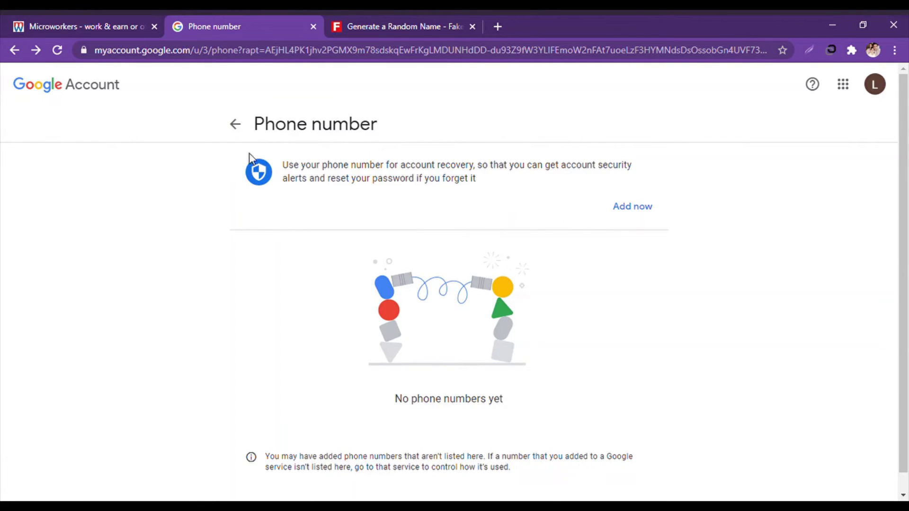
left_click(235, 124)
- Read the job's steps 6 and 7 and the language settings address, then return to Google Account
left_click(46, 19)
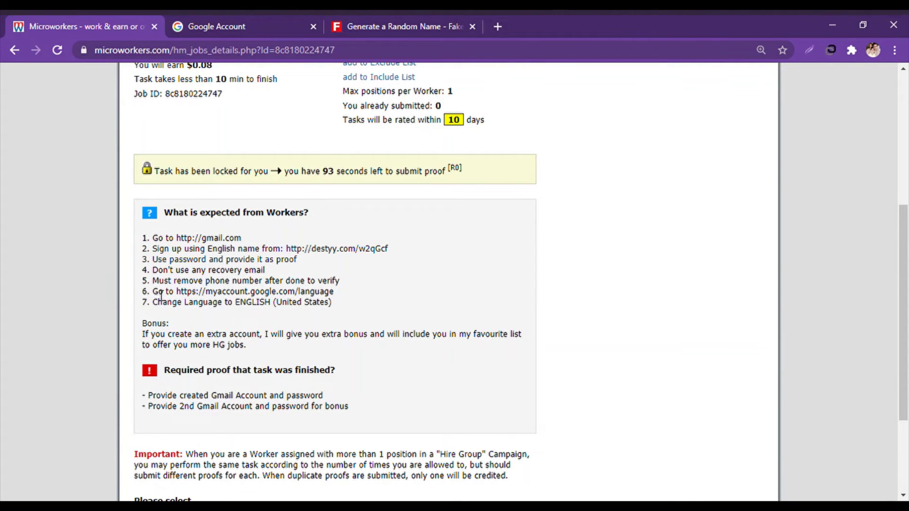
left_click_drag(152, 295, 335, 294)
left_click(335, 295)
left_click_drag(153, 303, 282, 311)
left_click(177, 294)
left_click_drag(177, 292, 339, 294)
left_click(339, 293)
- Open the Language page under Data & personalisation, then return to the Microworkers job instructions
left_click(189, 26)
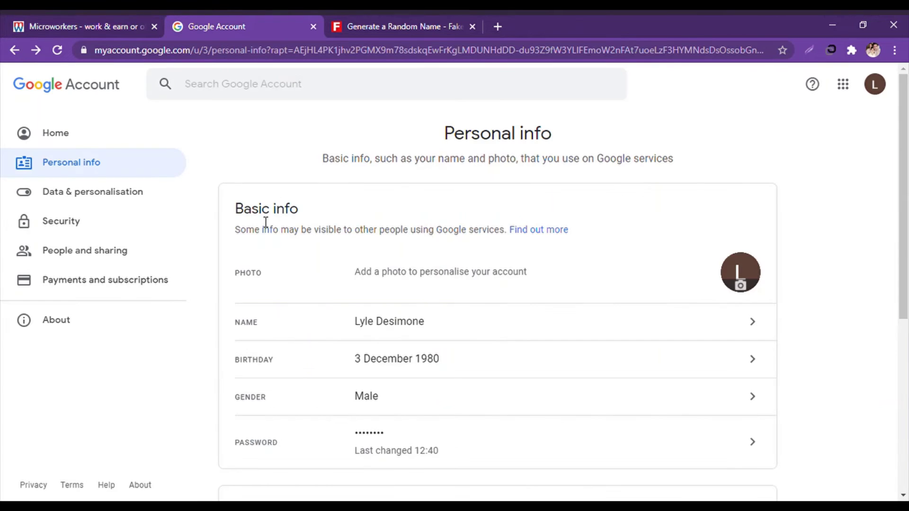
scroll(379, 286, "down", 6)
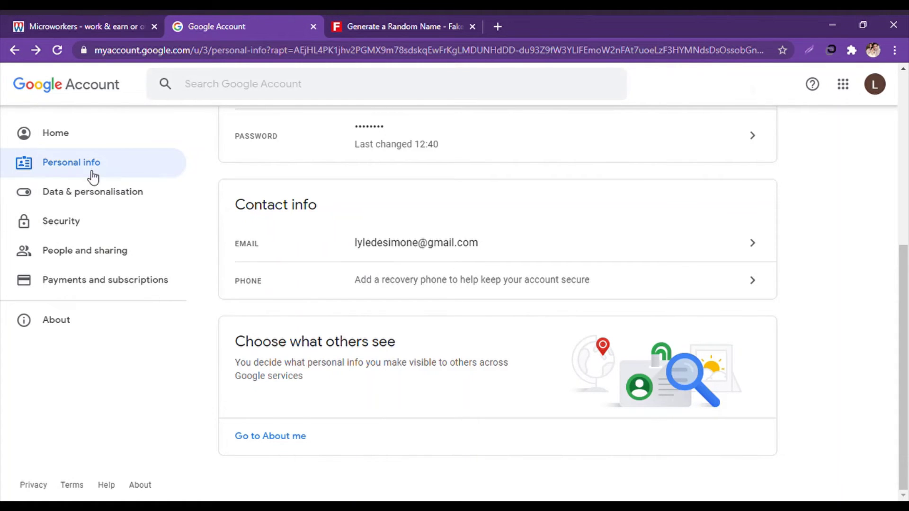
left_click(113, 205)
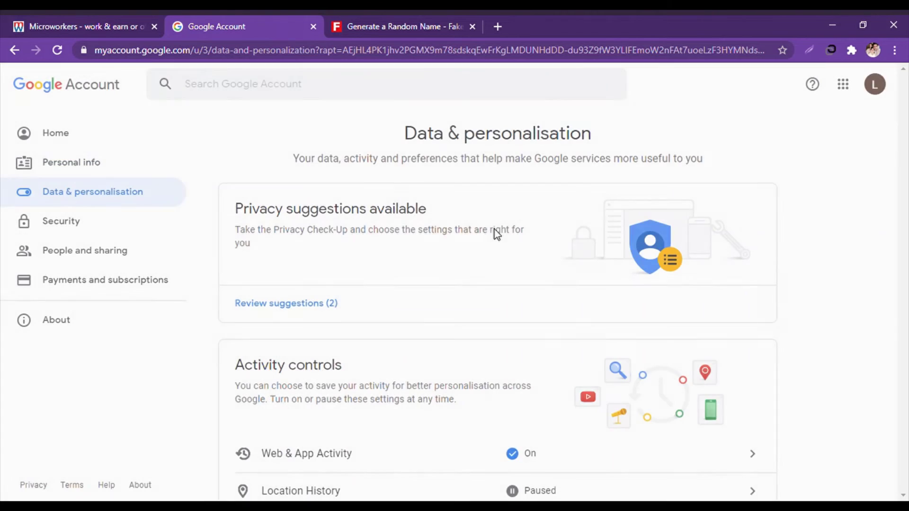
scroll(500, 238, "down", 10)
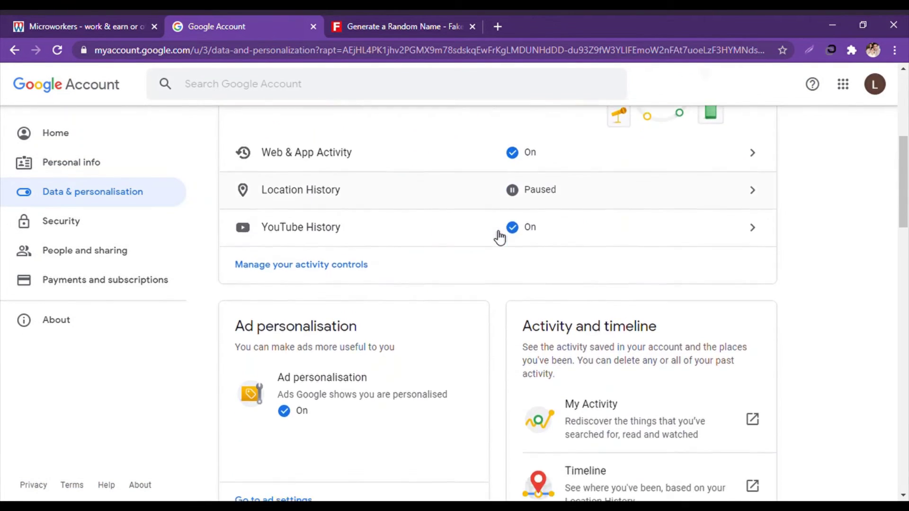
scroll(498, 237, "down", 10)
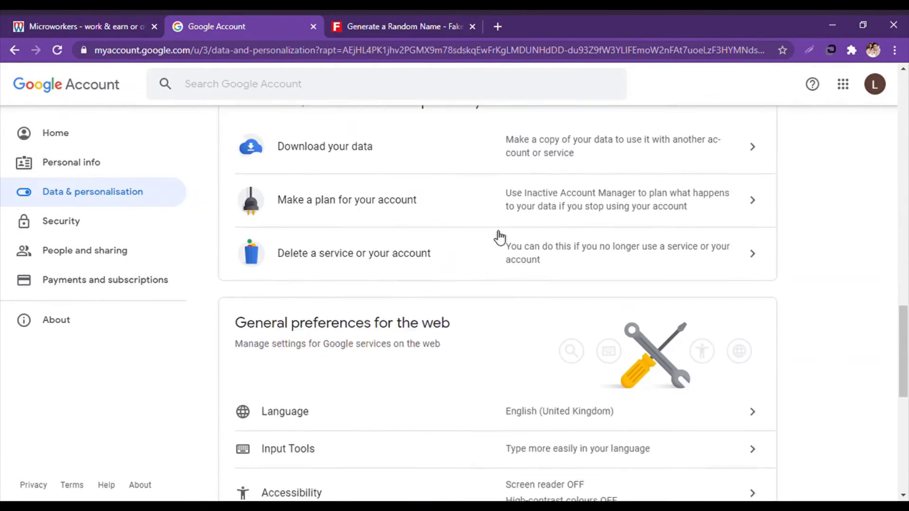
scroll(475, 228, "down", 3)
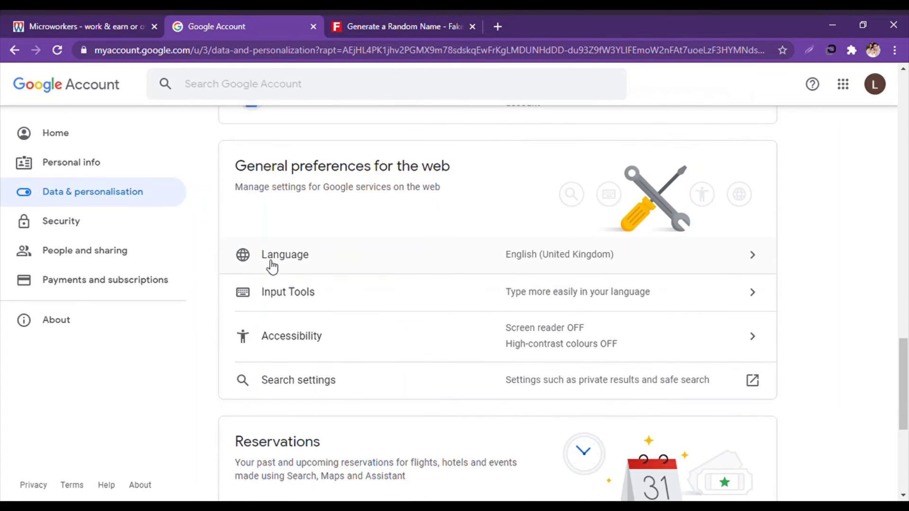
left_click(291, 265)
left_click(42, 19)
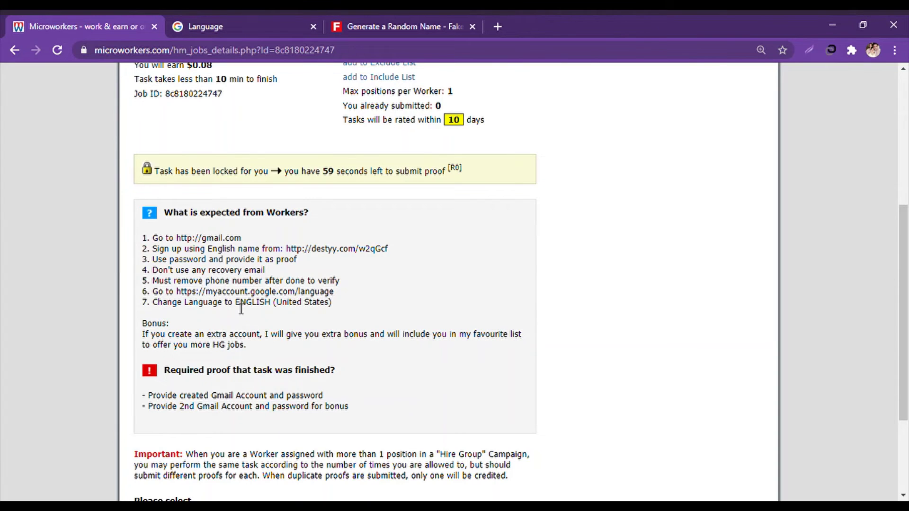
- Note the required English (United States) in the job, then start editing Google's preferred language
left_click_drag(236, 305, 333, 307)
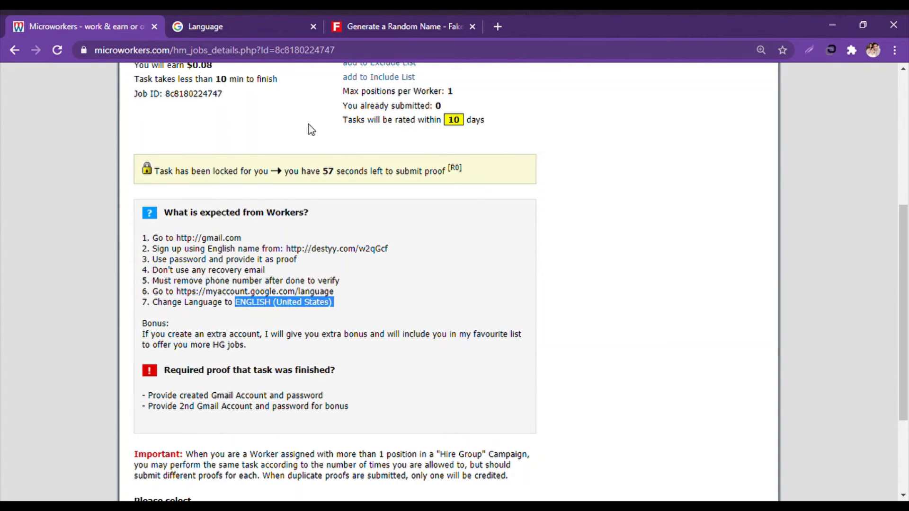
left_click(256, 17)
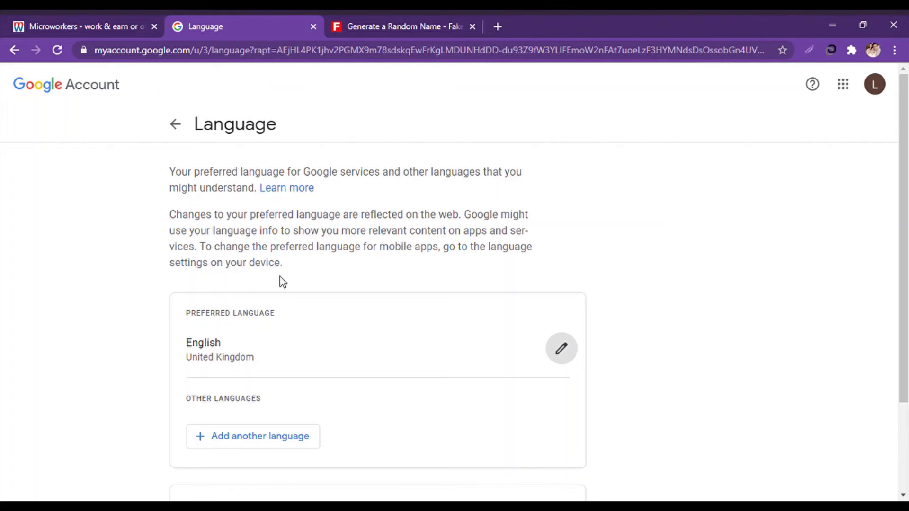
scroll(282, 291, "down", 2)
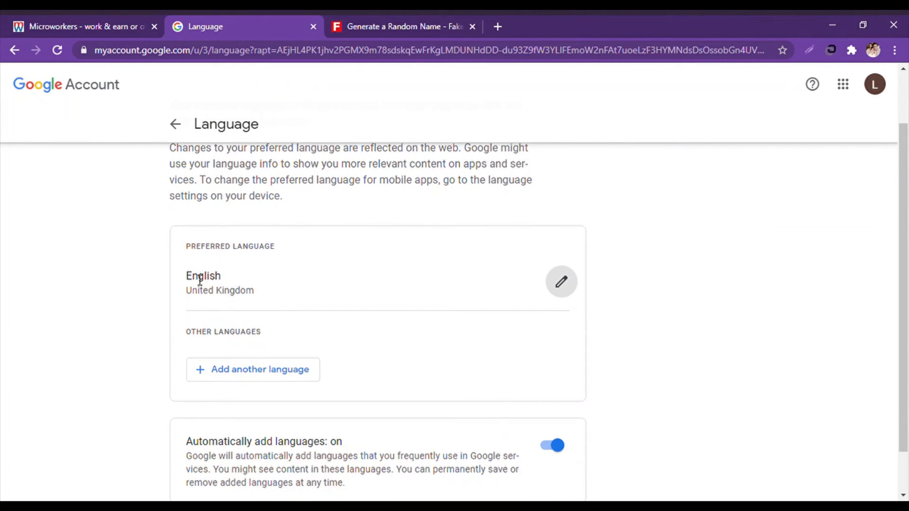
left_click(569, 280)
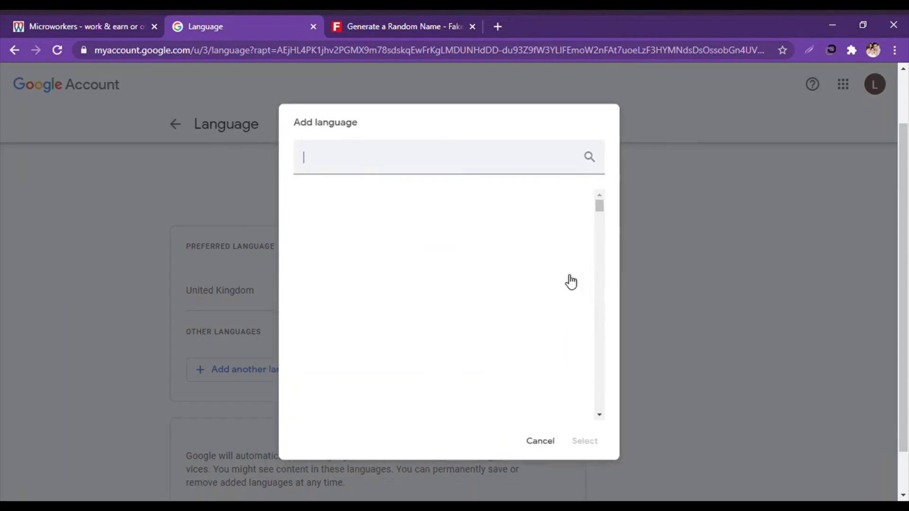
- Search 'Engl' and set the preferred language to English, United States
left_click(399, 155)
type("Engl")
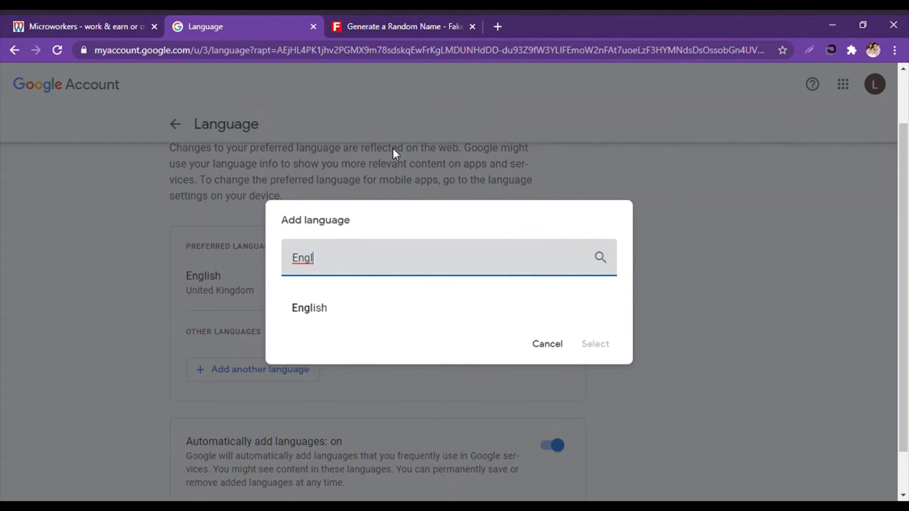
left_click(349, 315)
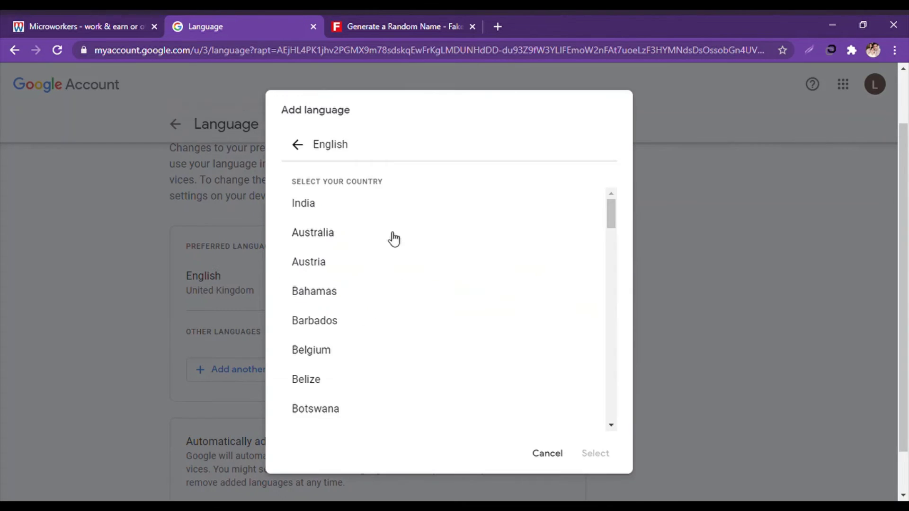
scroll(356, 277, "down", 4)
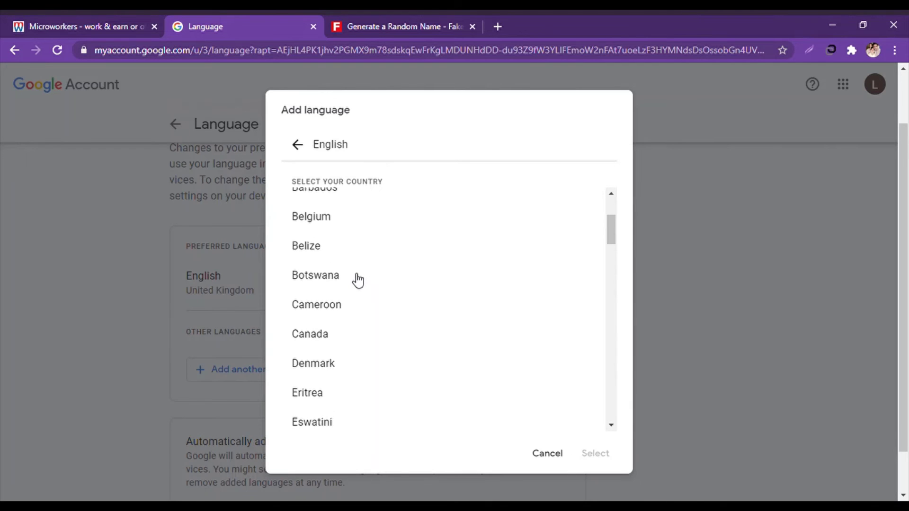
scroll(358, 281, "down", 4)
scroll(358, 281, "down", 4)
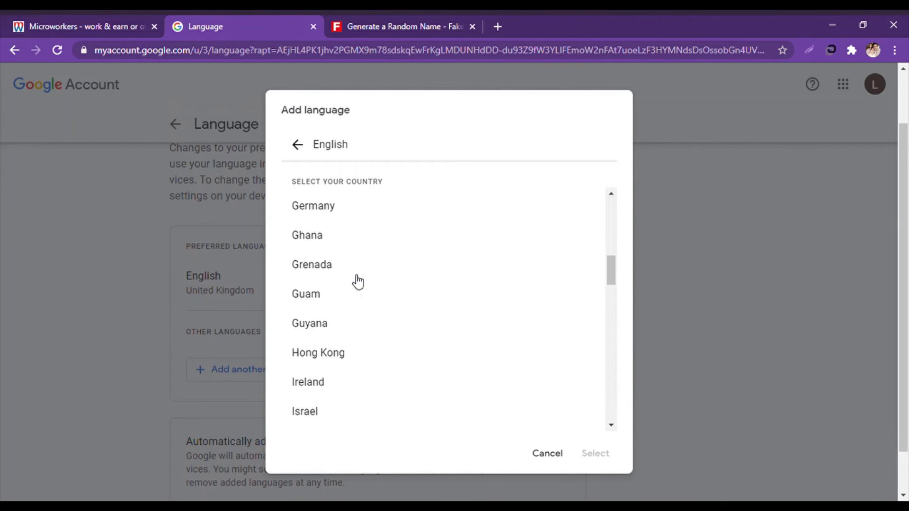
scroll(385, 242, "down", 10)
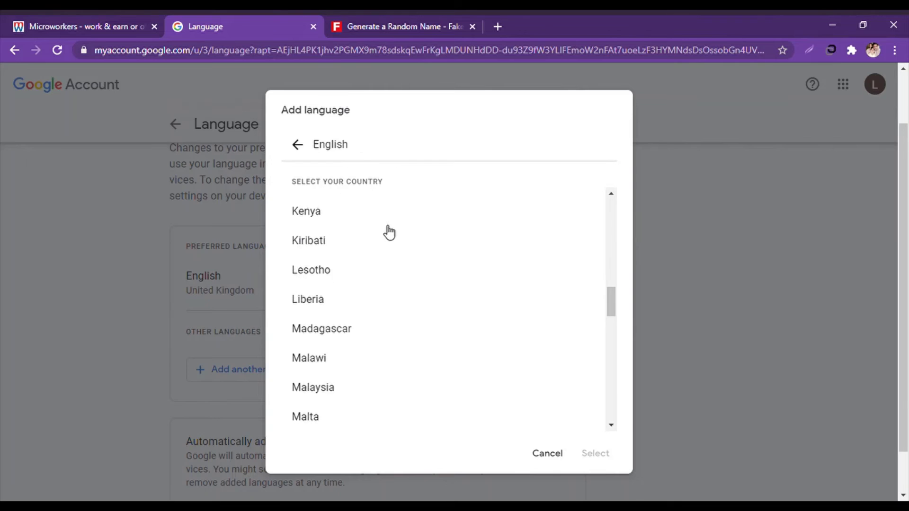
scroll(384, 294, "down", 10)
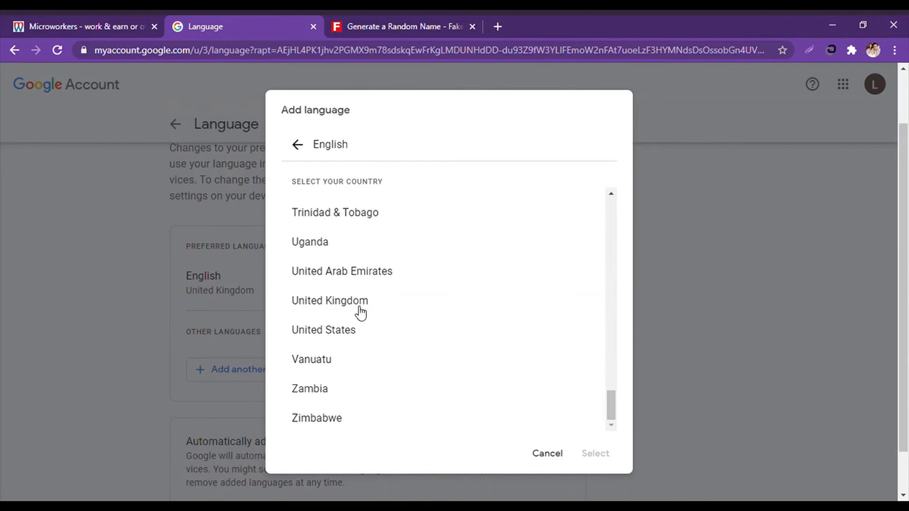
left_click(357, 330)
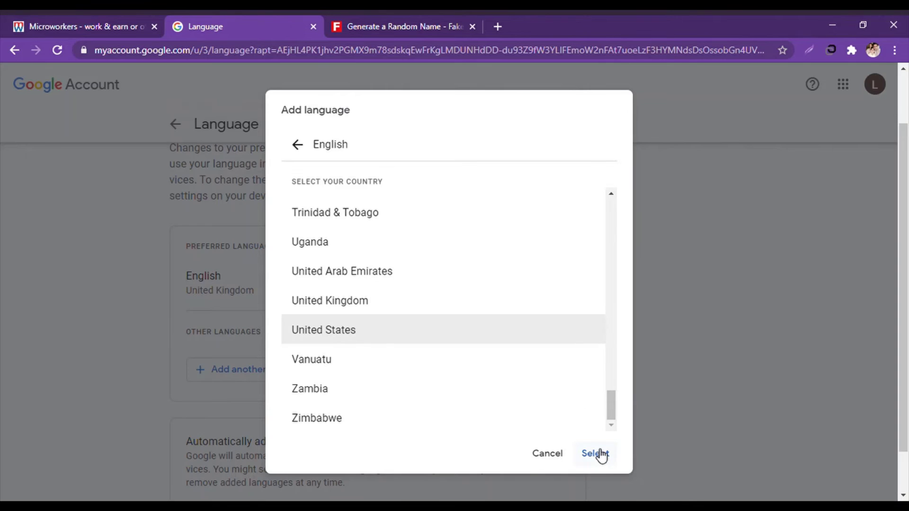
left_click(597, 453)
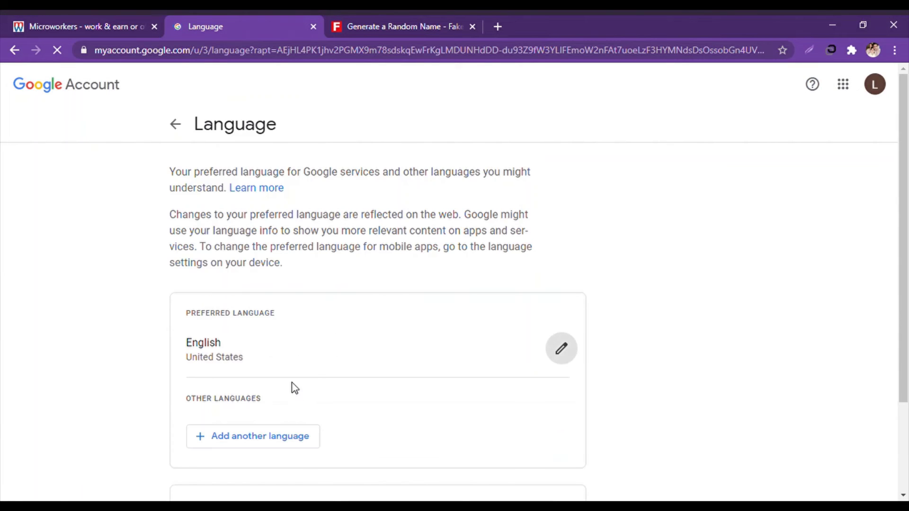
left_click(49, 18)
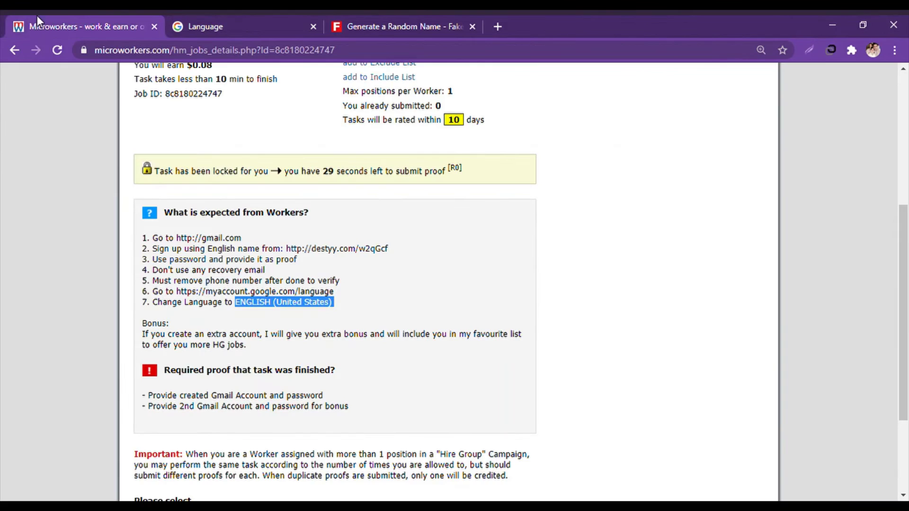
left_click(336, 312)
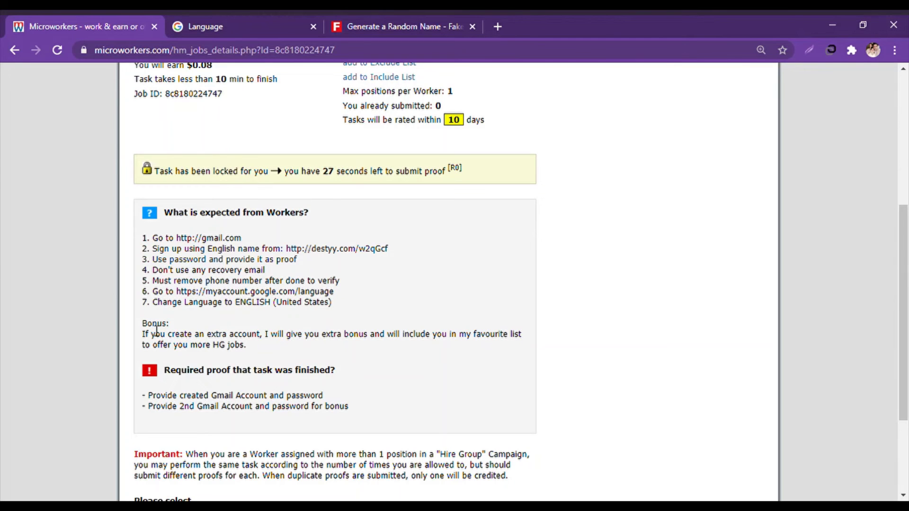
left_click_drag(142, 323, 250, 348)
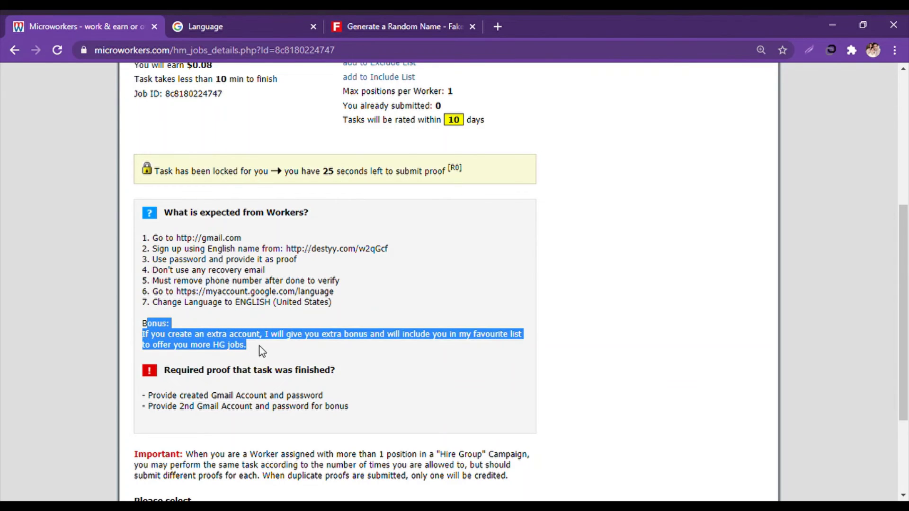
left_click(327, 352)
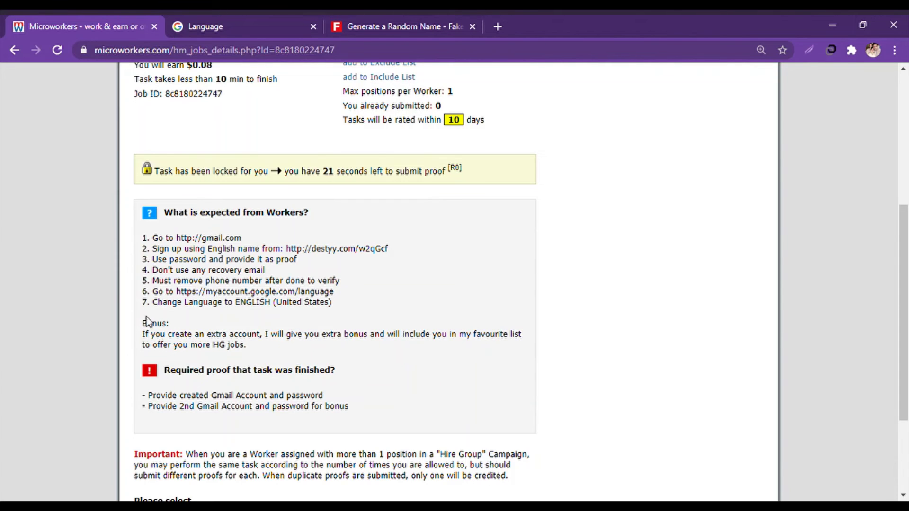
mouse_move(143, 324)
left_mouse_down()
mouse_move(250, 351)
mouse_move(248, 343)
mouse_move(161, 337)
mouse_move(132, 323)
mouse_move(156, 342)
mouse_move(140, 323)
left_mouse_up()
left_click(312, 325)
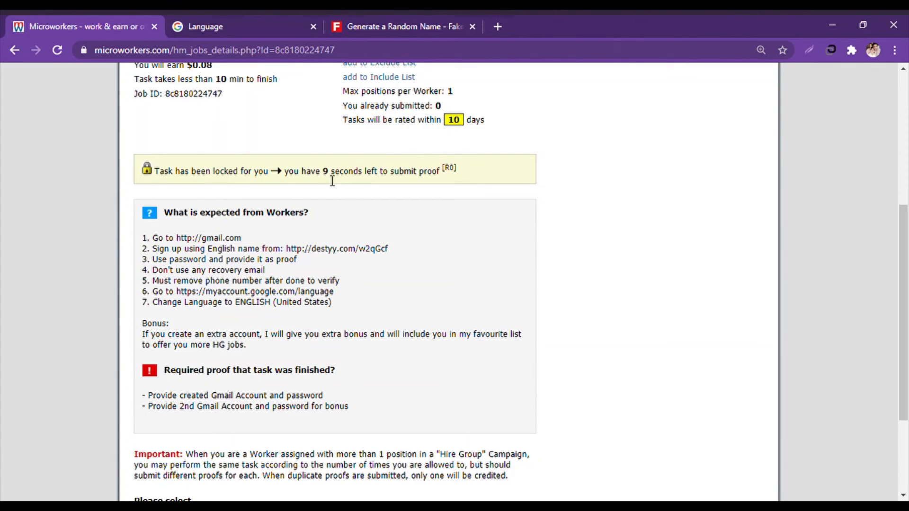
left_click(58, 49)
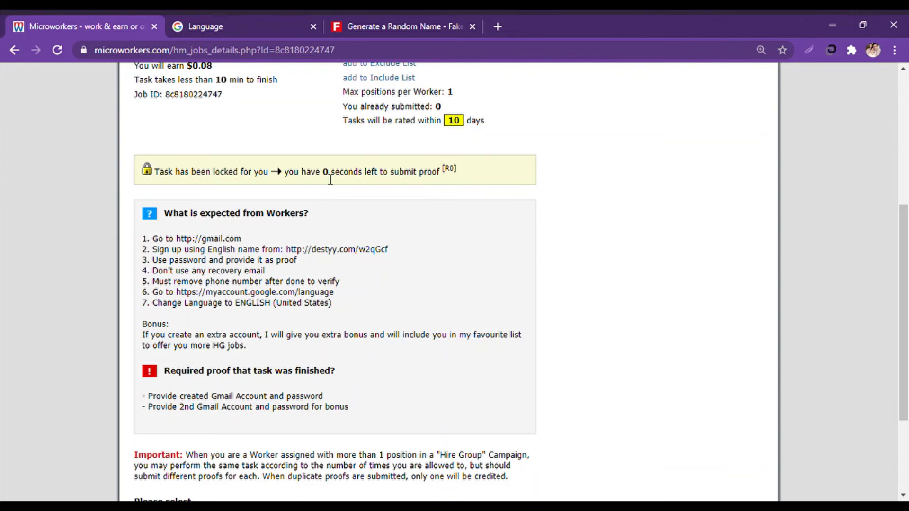
left_click_drag(326, 178, 347, 179)
- Reload the Microworkers job page repeatedly to refresh the expired countdown
scroll(331, 180, "down", 3)
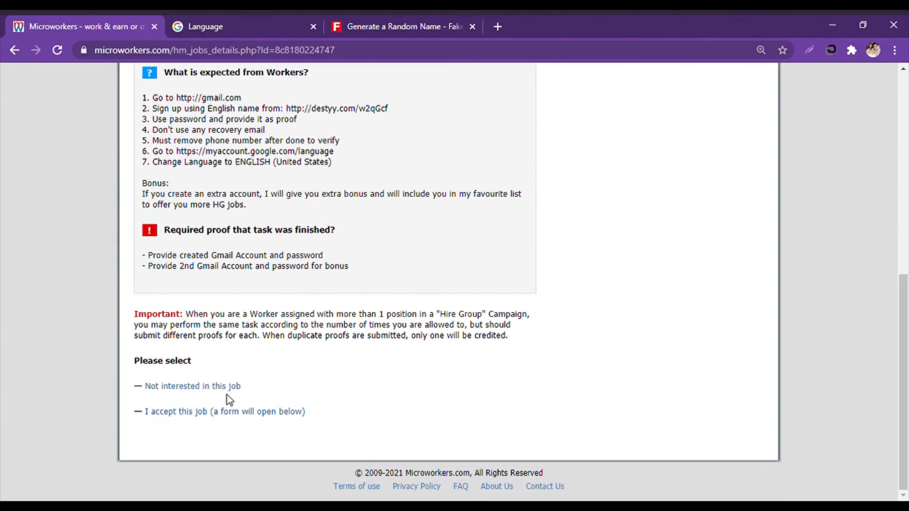
scroll(245, 392, "up", 5)
left_click_drag(304, 338, 237, 339)
left_click(357, 345)
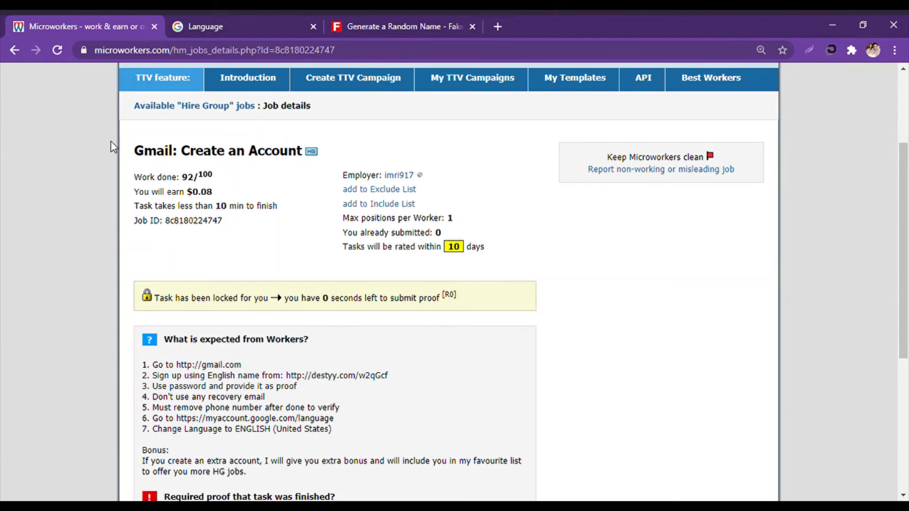
left_click(54, 53)
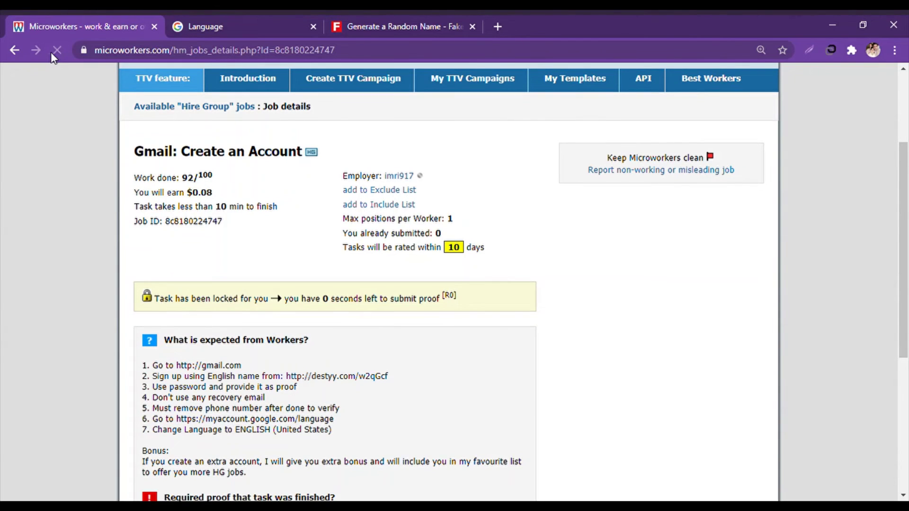
double_click(330, 300)
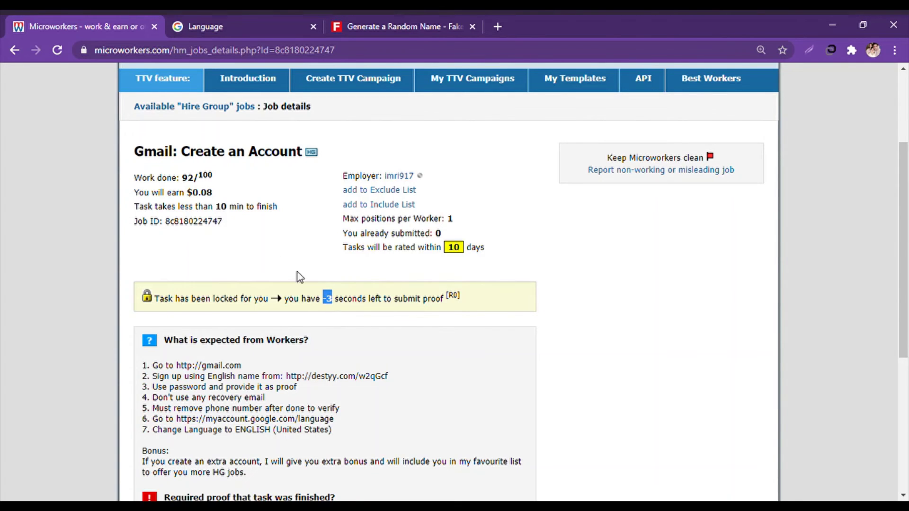
left_click(58, 51)
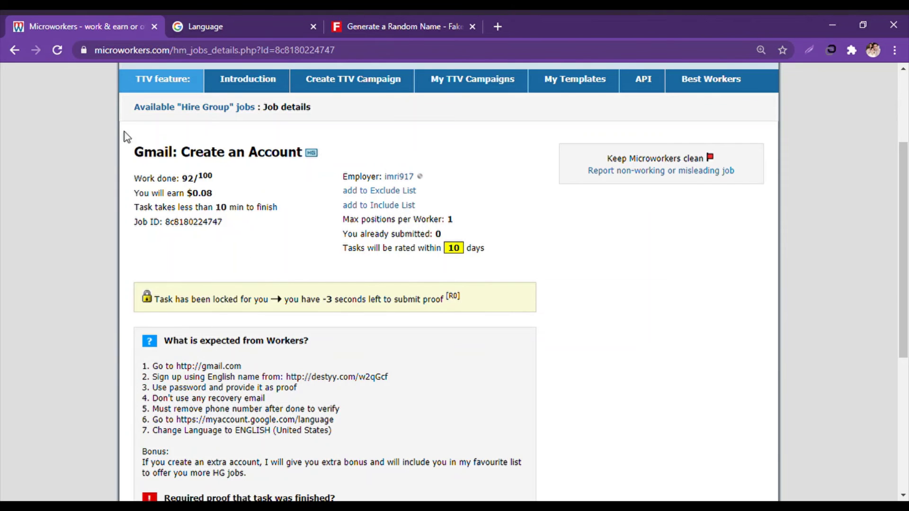
left_click(57, 50)
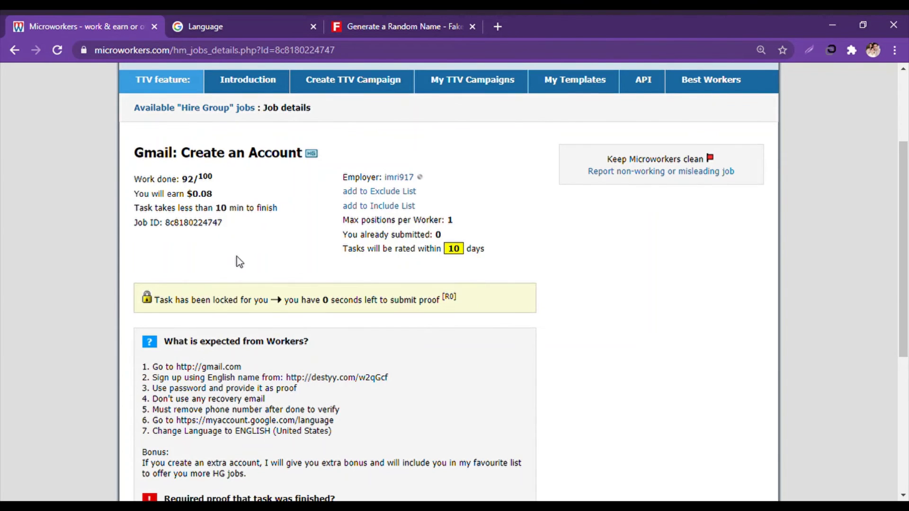
left_click(56, 50)
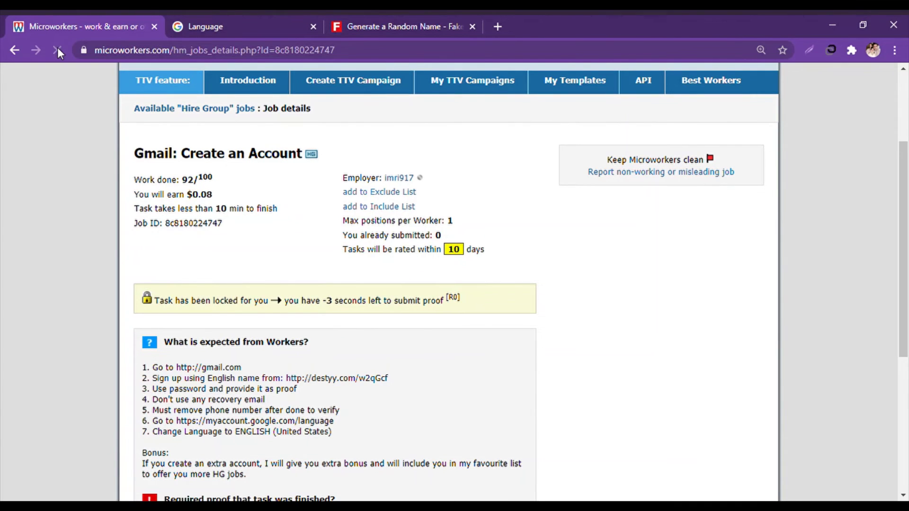
left_click(58, 50)
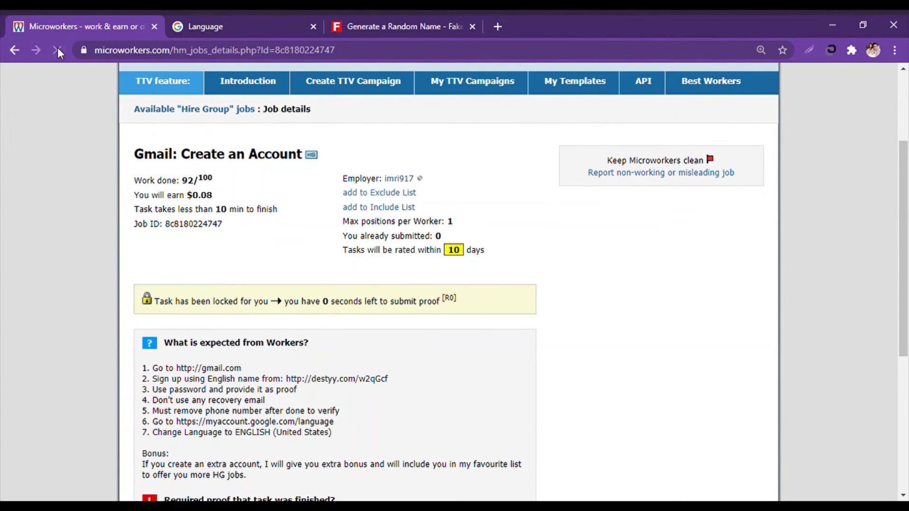
- Accept the job and place the cursor in the first proof box
scroll(161, 189, "down", 4)
left_click(187, 482)
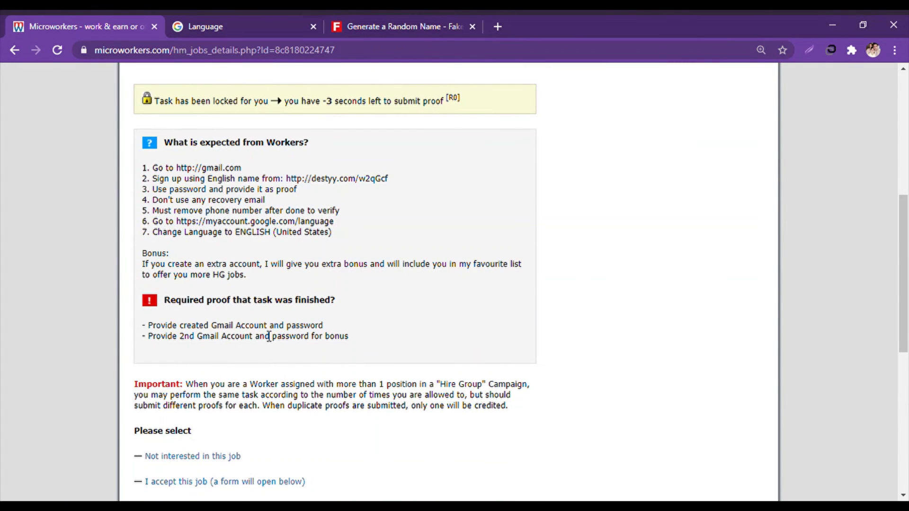
scroll(213, 483, "down", 5)
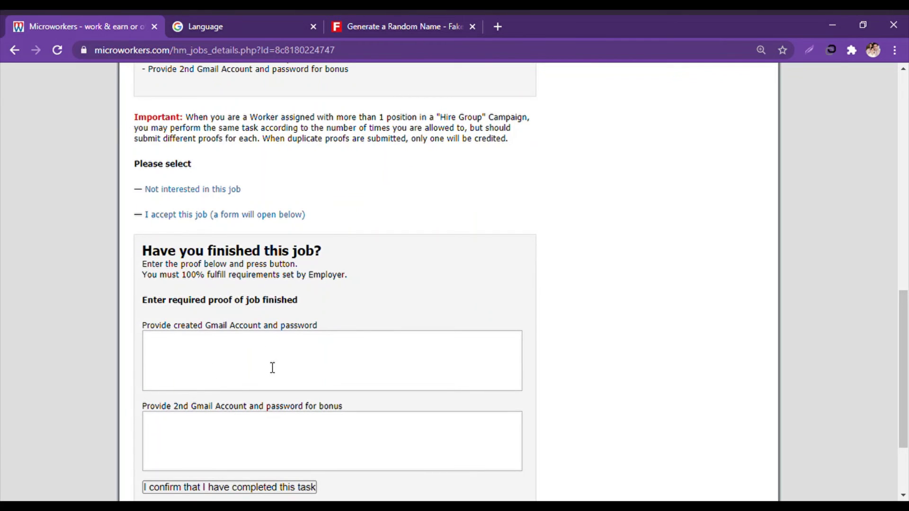
scroll(251, 350, "down", 1)
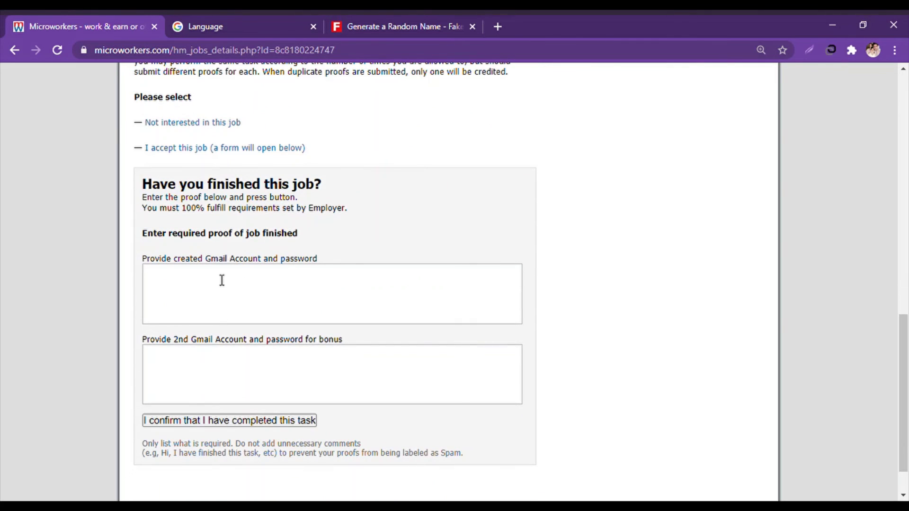
left_click_drag(152, 185, 305, 184)
left_click(262, 310)
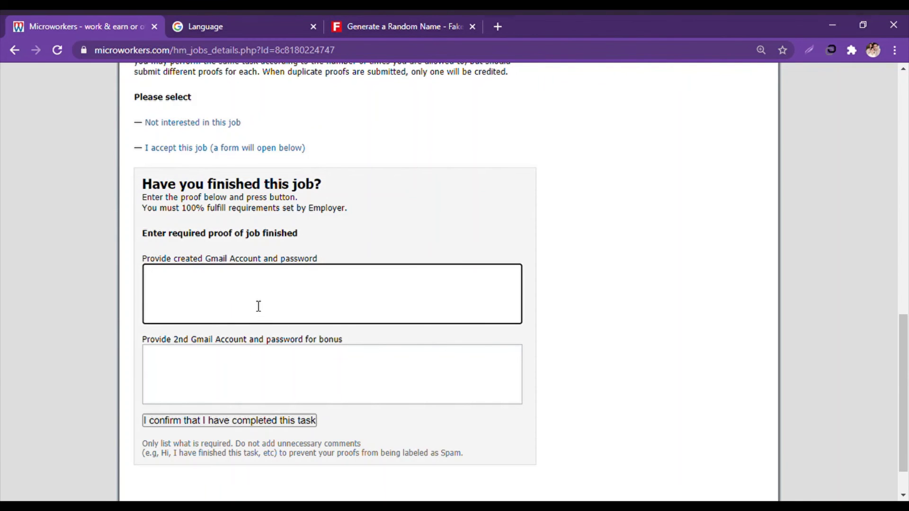
- Select the new account's email address from the Google account menu
left_click(255, 17)
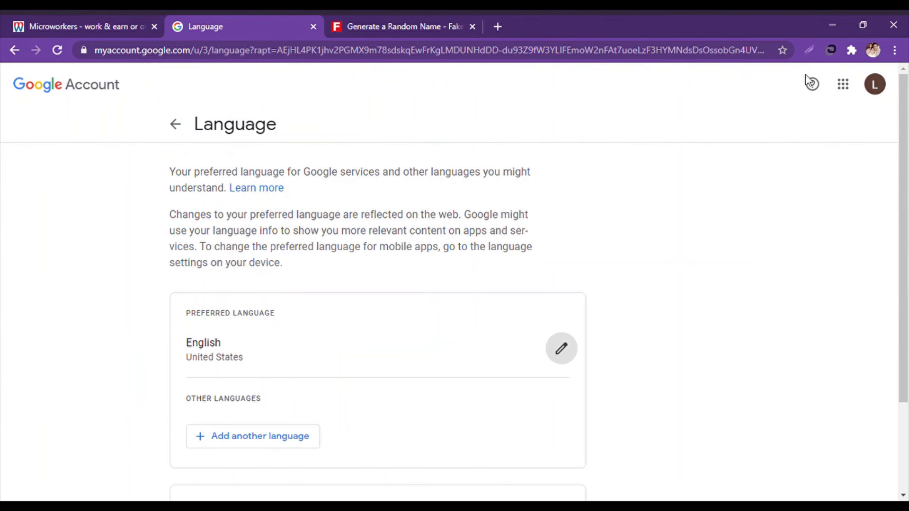
left_click(173, 124)
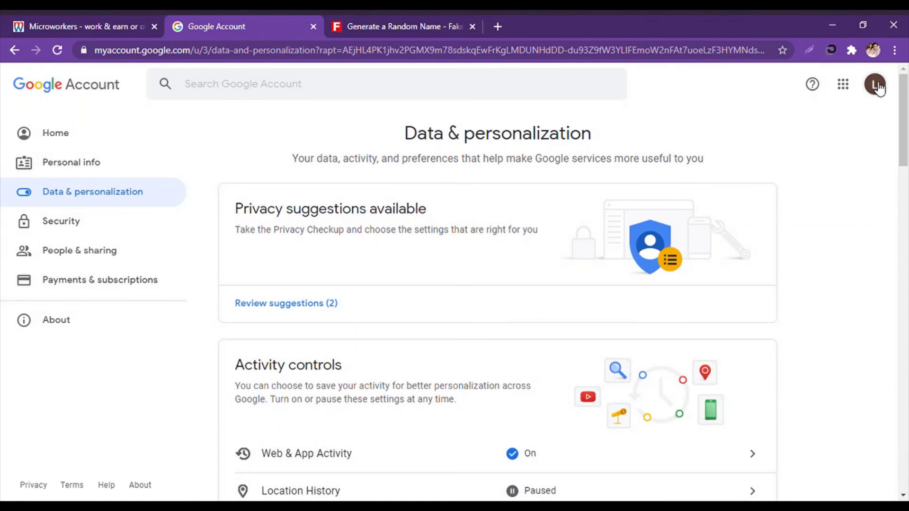
left_click(875, 86)
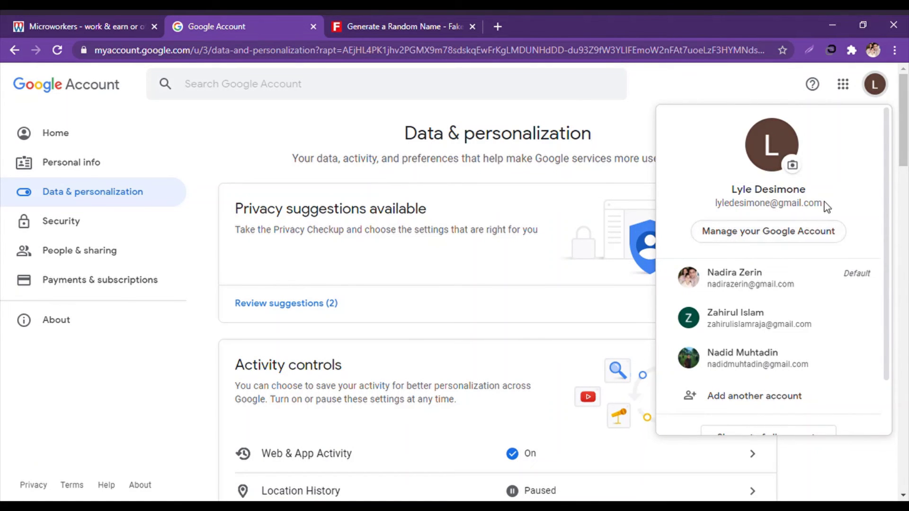
left_click_drag(824, 208, 724, 214)
key("ctrl+c")
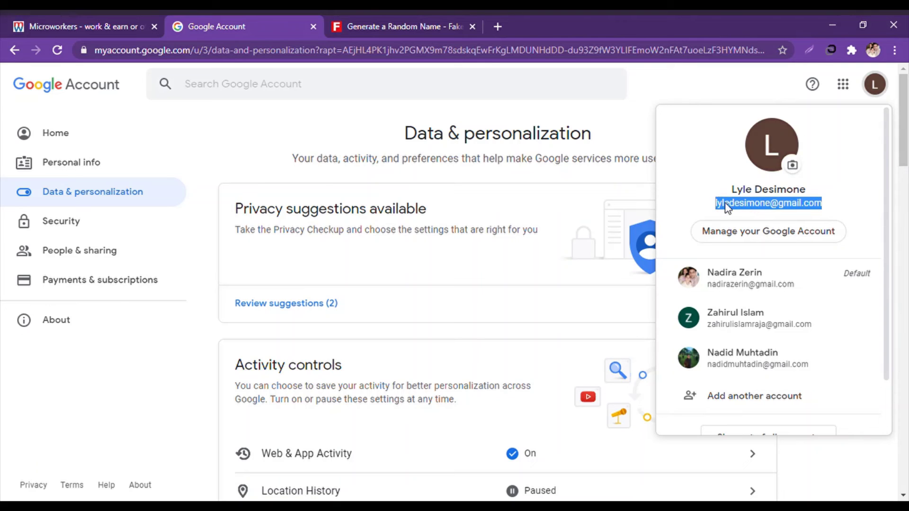
- Paste the Gmail address and type the account password into the first proof box
key("ctrl+shift+Tab")
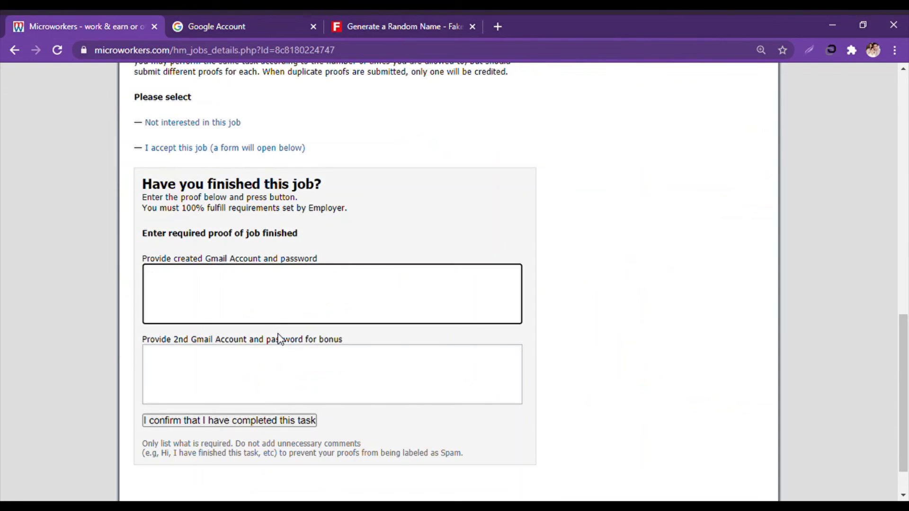
key("ctrl+v")
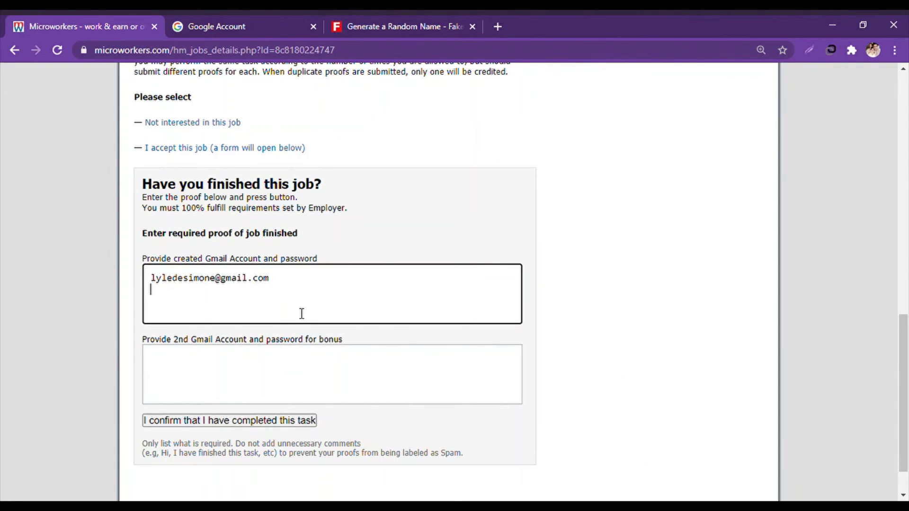
left_click(257, 371)
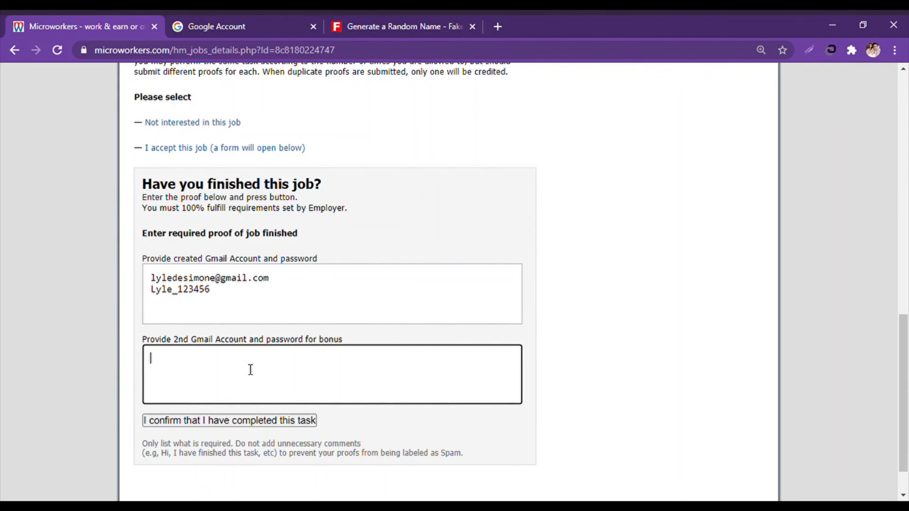
scroll(251, 370, "up", 8)
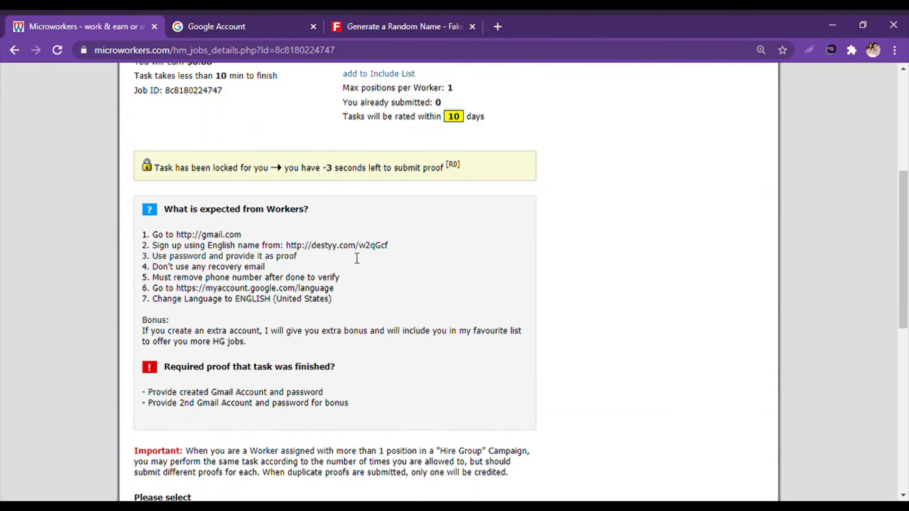
- Reload the job page, refreshing the countdown to 596 seconds, and accept the job again
scroll(351, 304, "down", 5)
left_click_drag(216, 431, 156, 411)
key("ctrl+c")
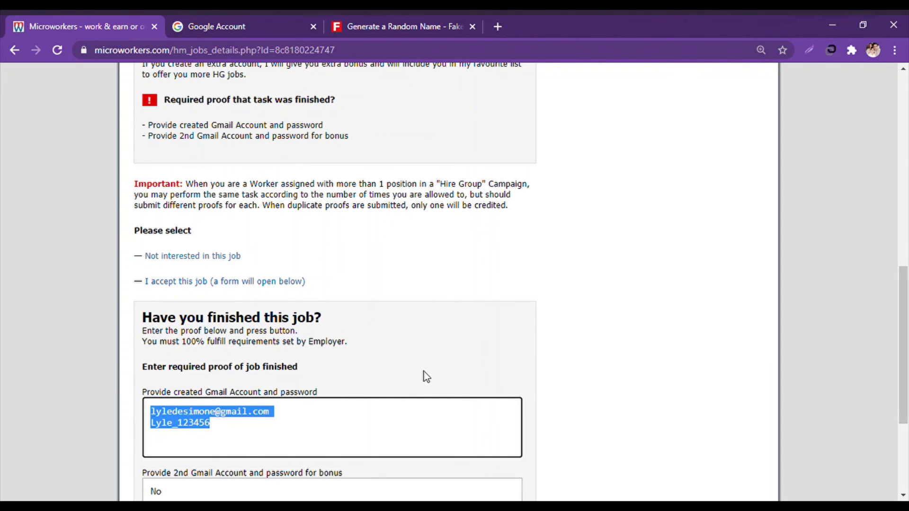
left_click(424, 372)
left_click(51, 51)
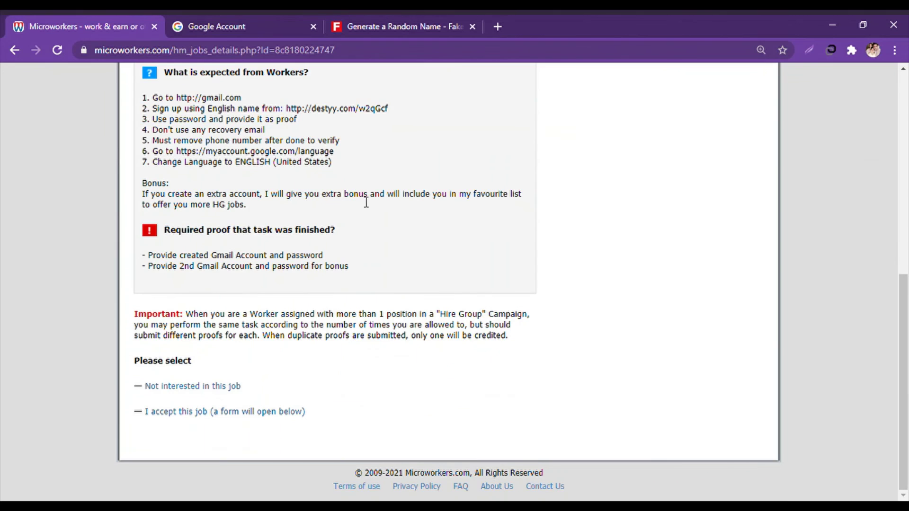
scroll(350, 275, "up", 8)
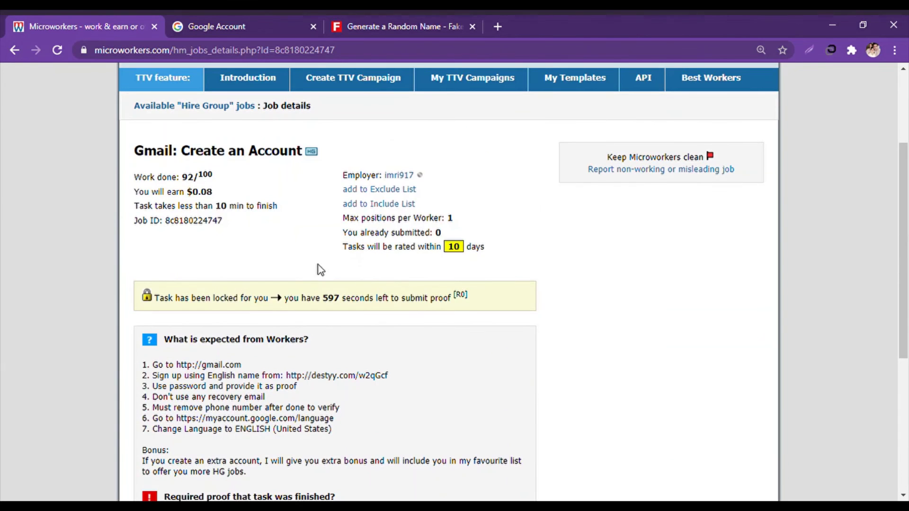
double_click(330, 298)
scroll(346, 308, "down", 5)
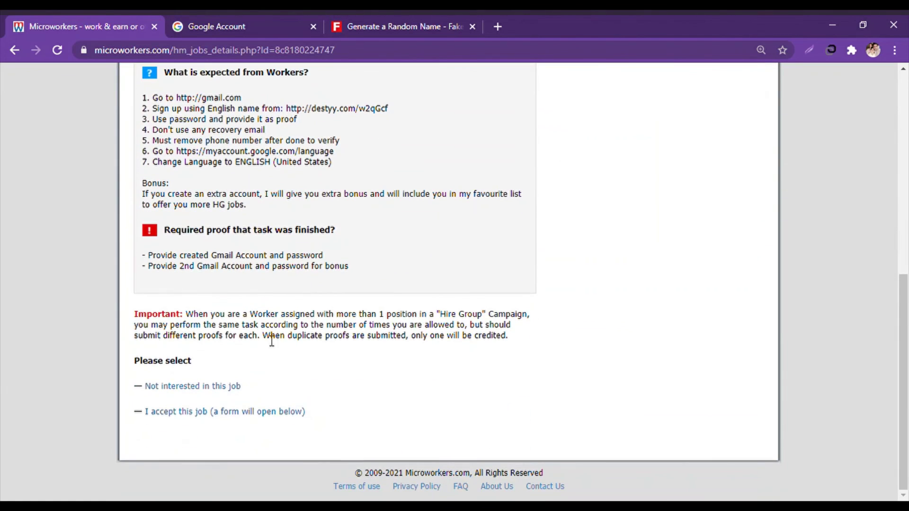
left_click(215, 412)
- Paste the email and password into the first proof box, answer No for the bonus, and submit
scroll(215, 417, "down", 3)
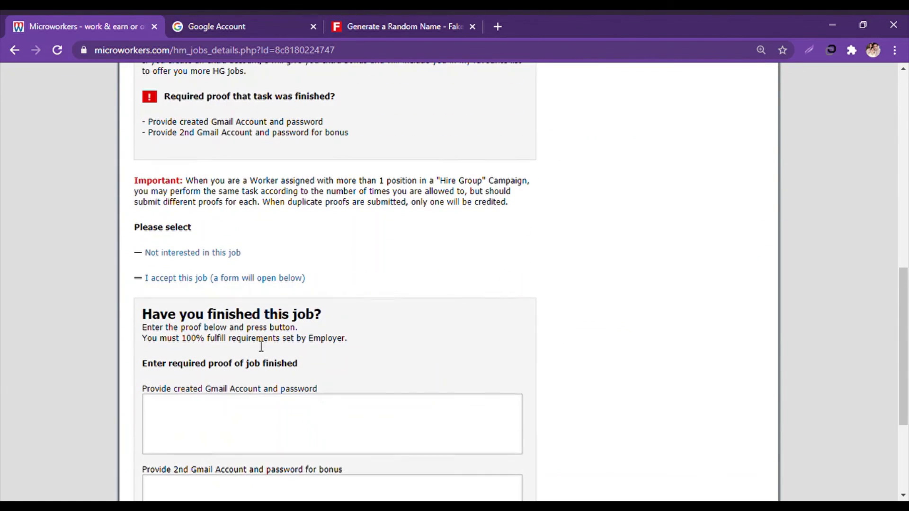
left_click(248, 401)
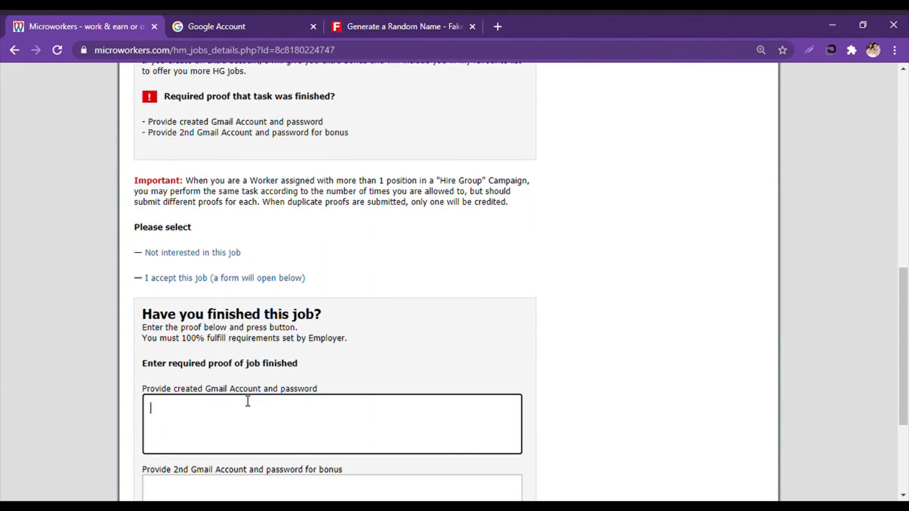
key("ctrl+v")
scroll(246, 332, "down", 3)
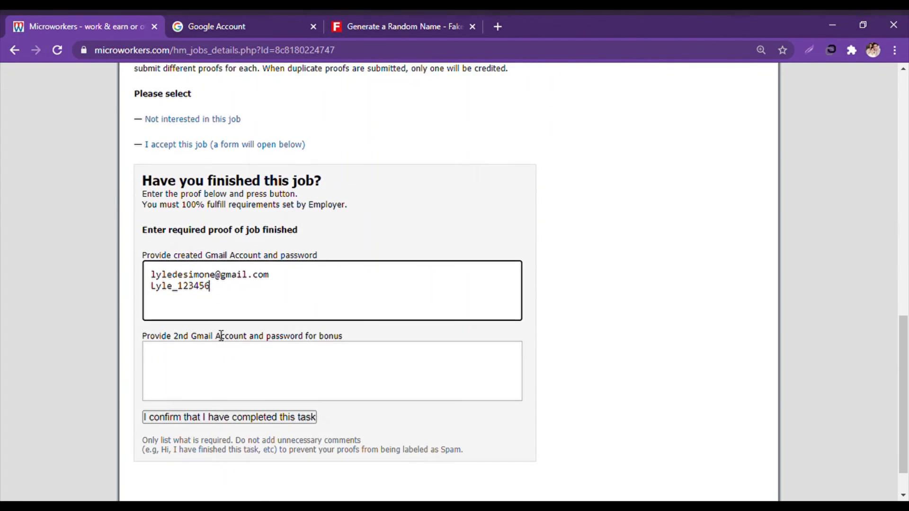
left_click_drag(238, 310, 179, 287)
key("ctrl+a")
left_click(195, 374)
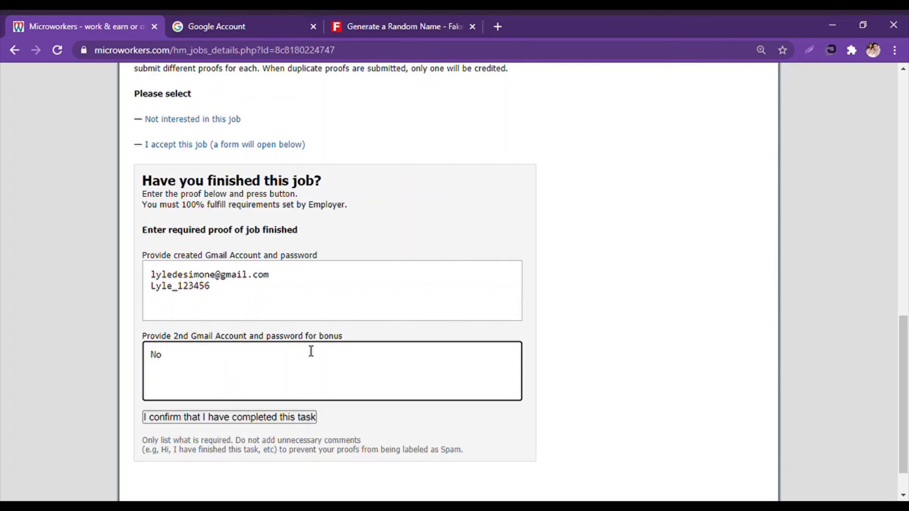
left_click(269, 418)
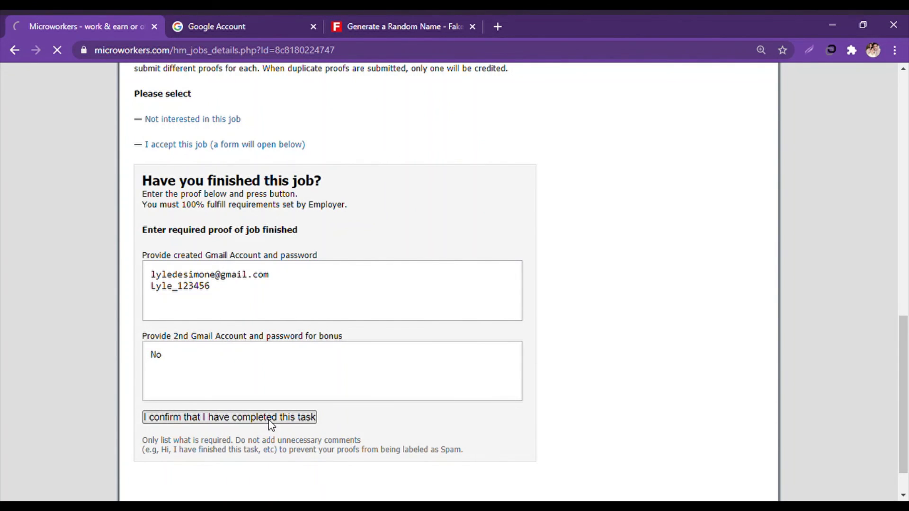